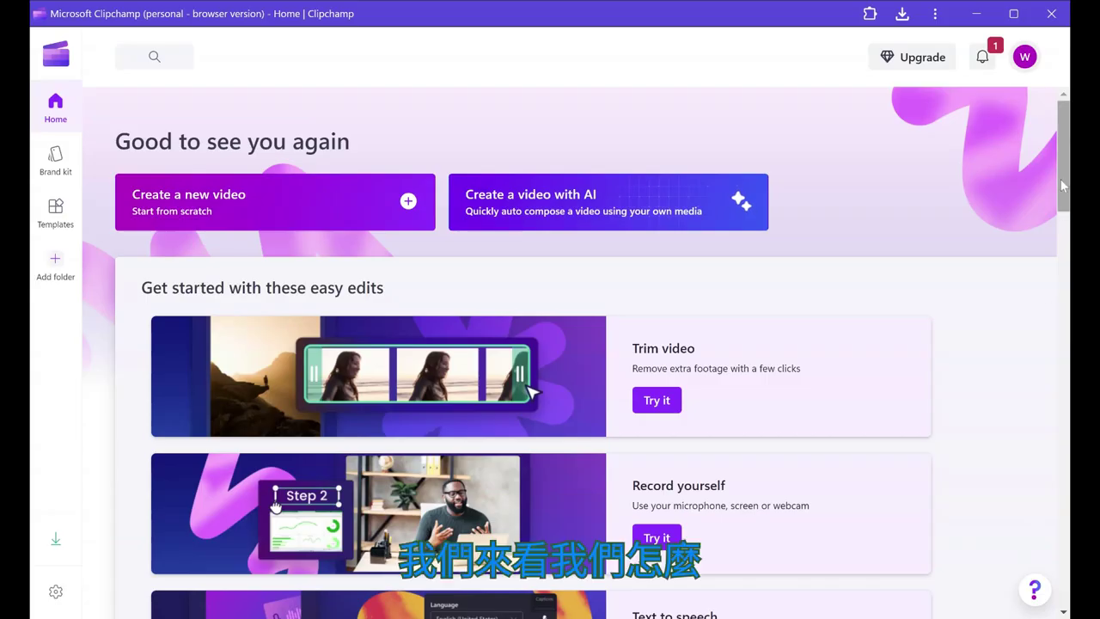
Create a new video from scratch and import the p1 to p5 voice clips, their images and the 三隻小豬 credits image
{"action": "left_click_drag", "start_coordinate": [1063, 184], "coordinate": [1043, 200]}
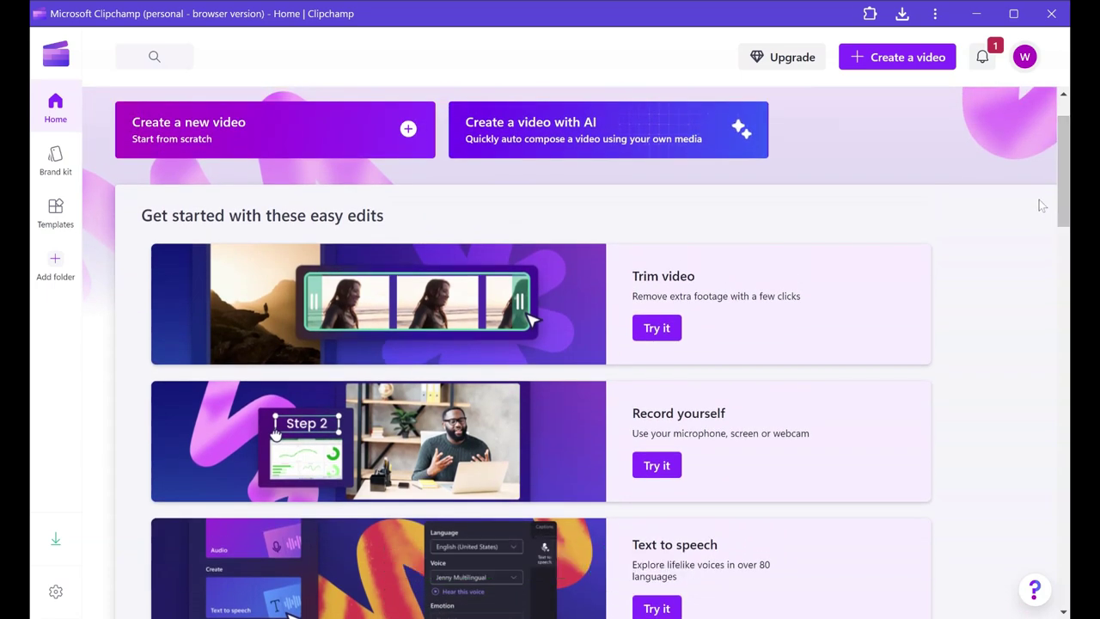
{"action": "left_click", "coordinate": [408, 129]}
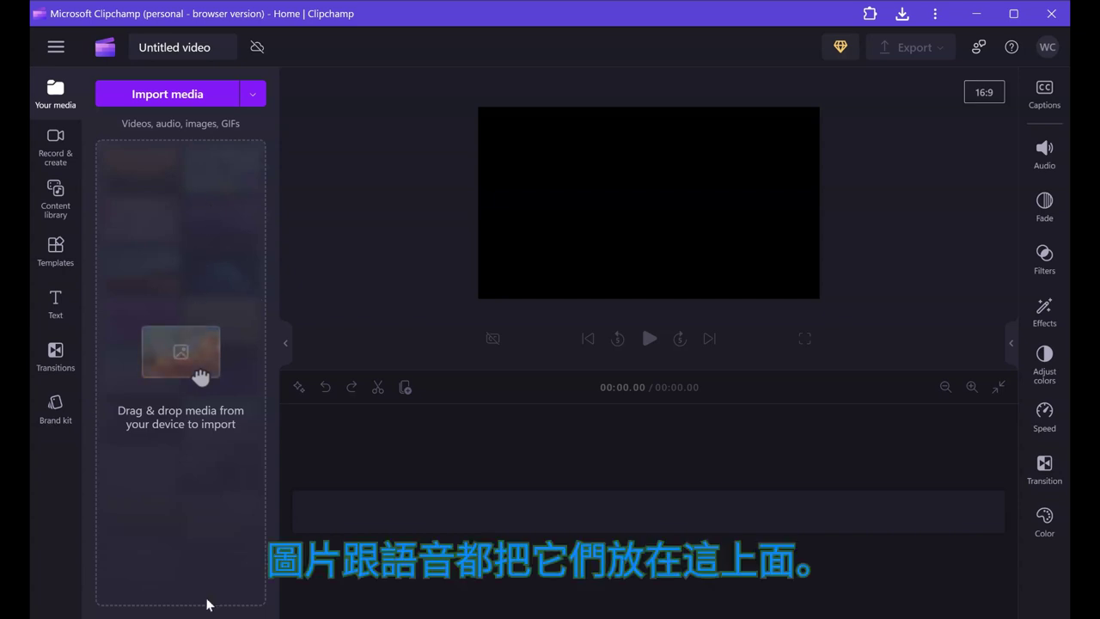
{"action": "left_click", "coordinate": [183, 100]}
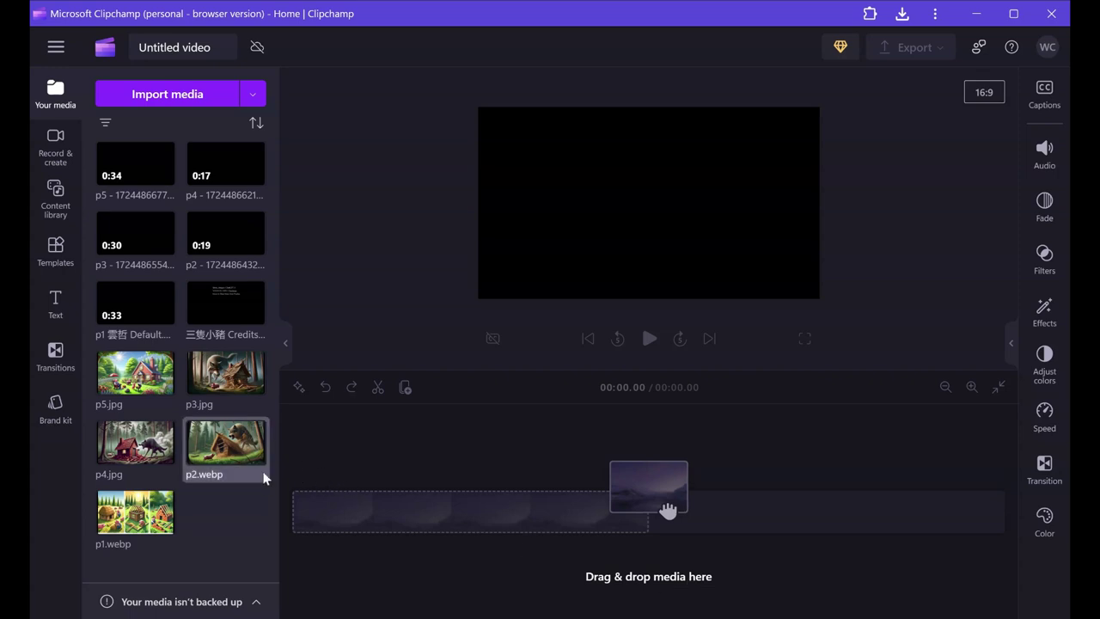
Place the p1 voice clip at the start of the timeline with p1.webp above it, stretching the image to the clip's full length
{"action": "mouse_move", "coordinate": [155, 319]}
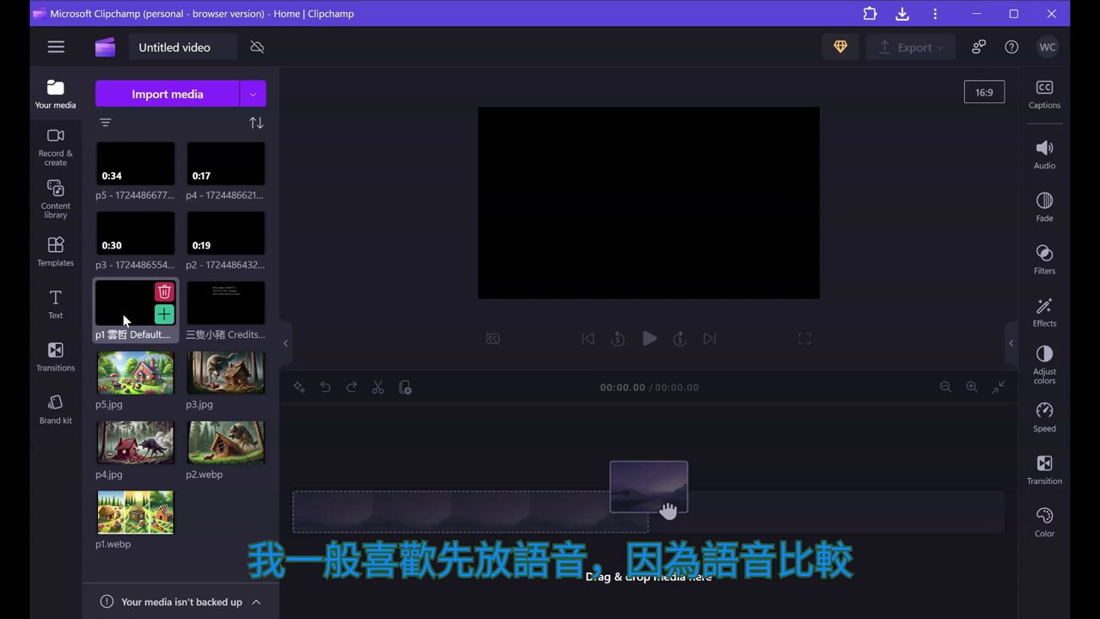
{"action": "left_click_drag", "start_coordinate": [668, 511], "coordinate": [319, 570]}
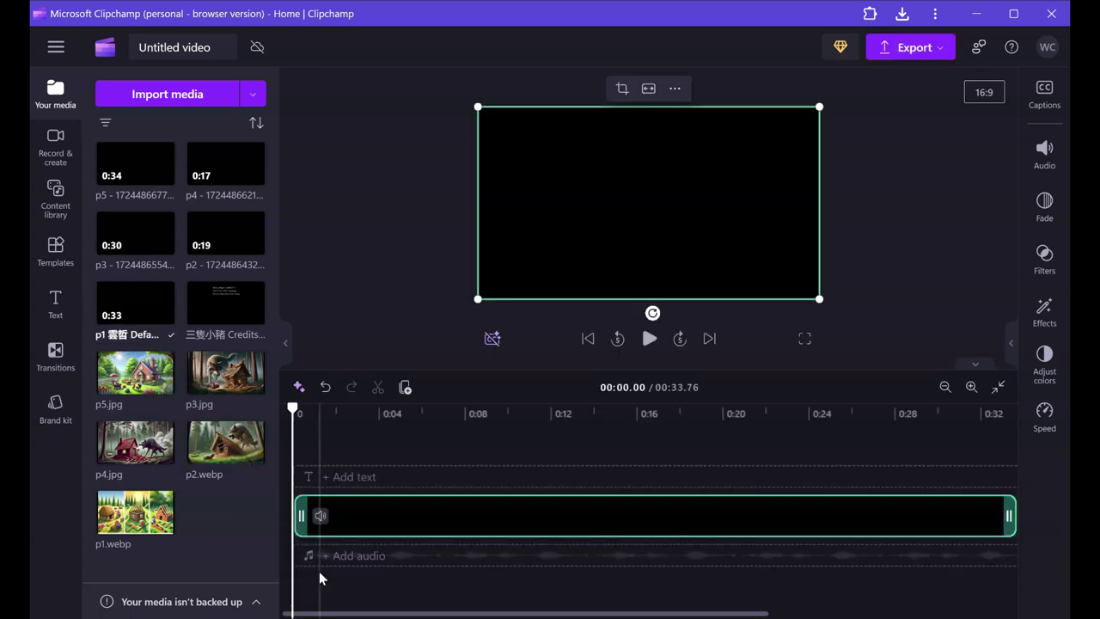
{"action": "mouse_move", "coordinate": [142, 520]}
{"action": "left_click_drag", "start_coordinate": [126, 528], "coordinate": [321, 499]}
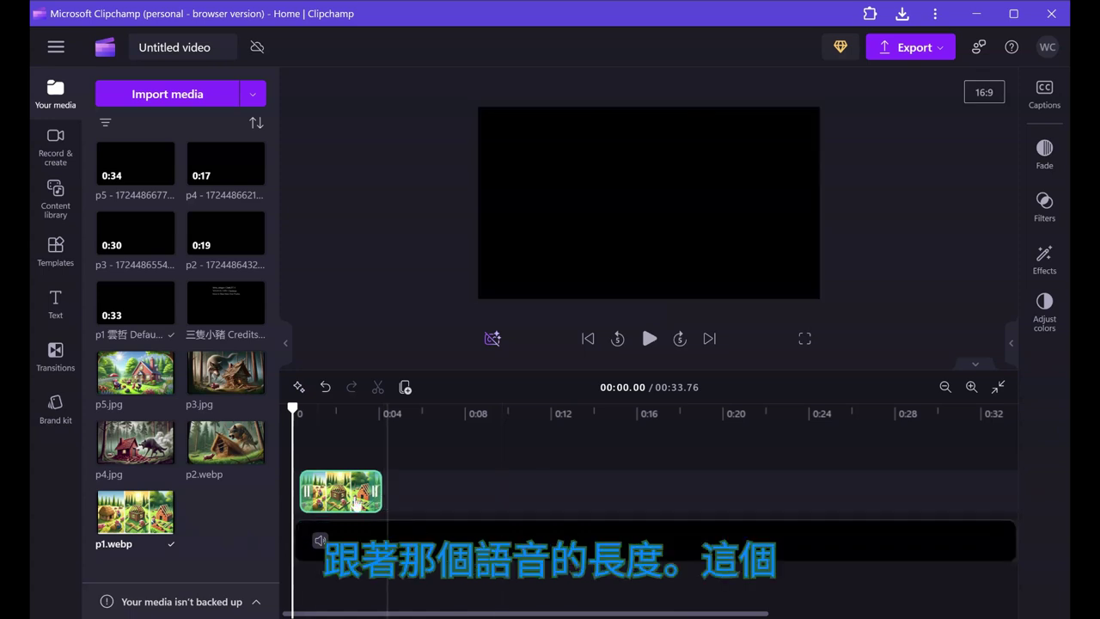
{"action": "left_click_drag", "start_coordinate": [381, 492], "coordinate": [923, 524]}
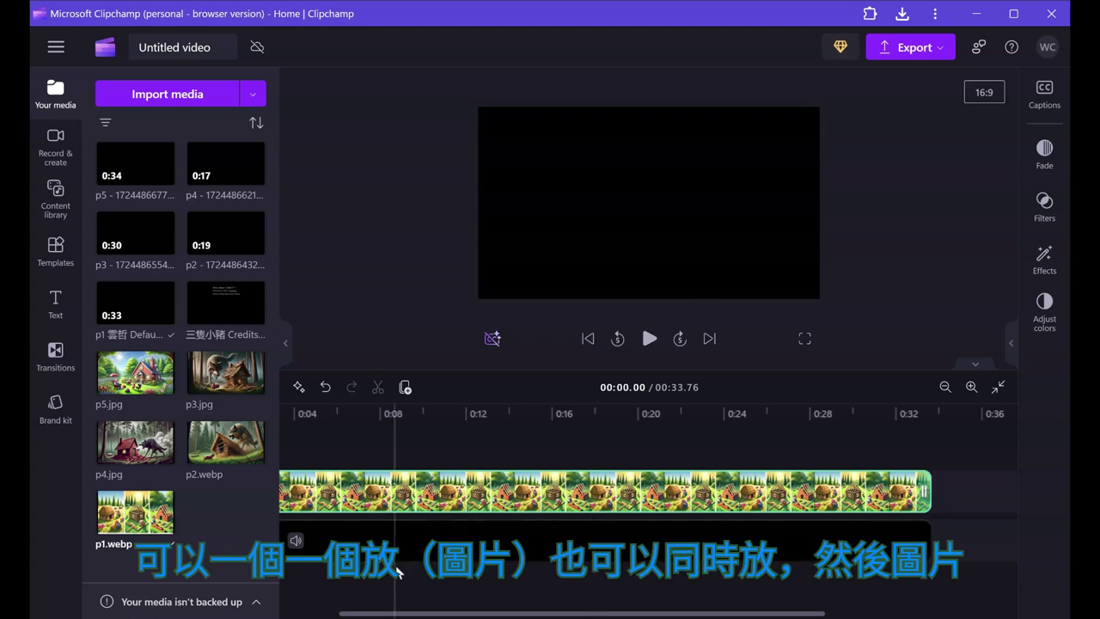
Append the p2 voice clip after the first one and place p2.webp above it, matched to its length
{"action": "left_click", "coordinate": [943, 388]}
{"action": "left_click", "coordinate": [943, 388]}
{"action": "left_click", "coordinate": [943, 389]}
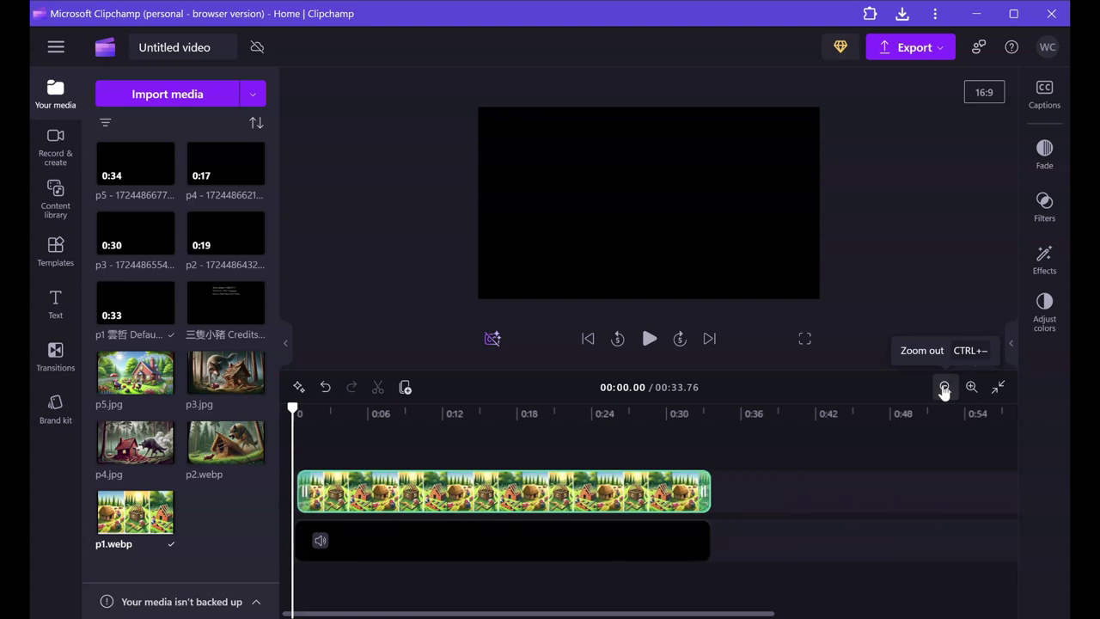
{"action": "left_click", "coordinate": [943, 388]}
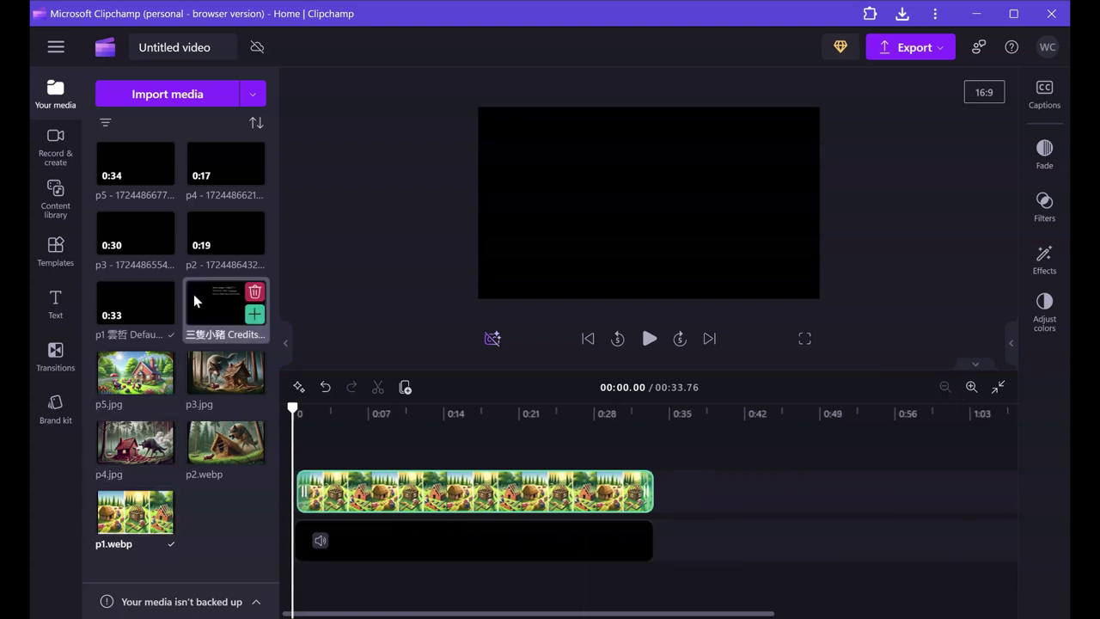
{"action": "left_click_drag", "start_coordinate": [217, 240], "coordinate": [676, 554]}
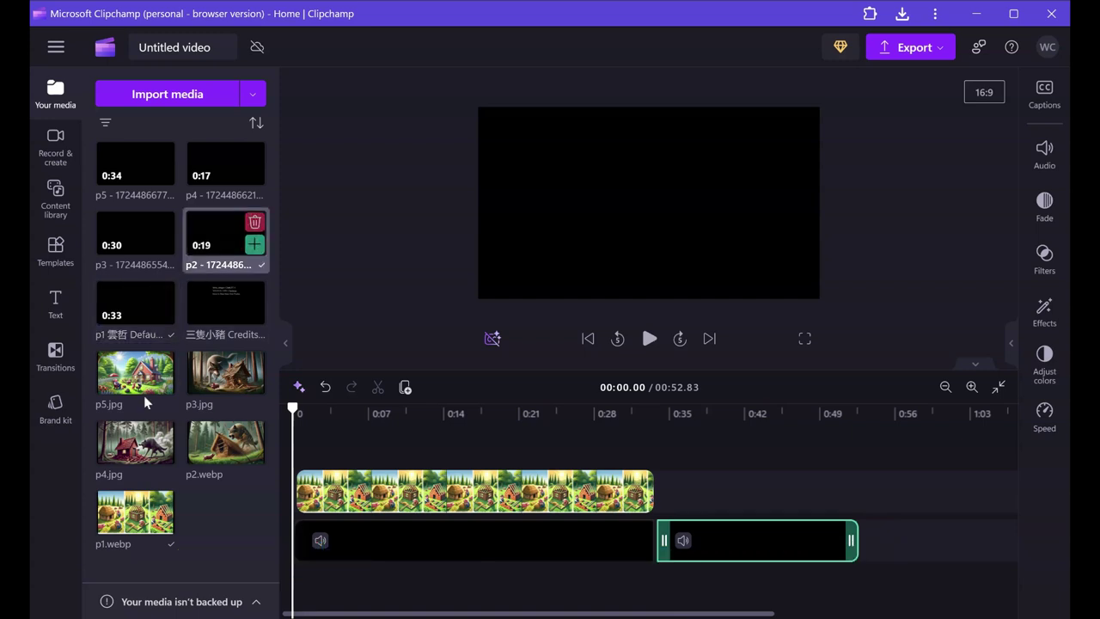
{"action": "left_click_drag", "start_coordinate": [212, 452], "coordinate": [856, 498]}
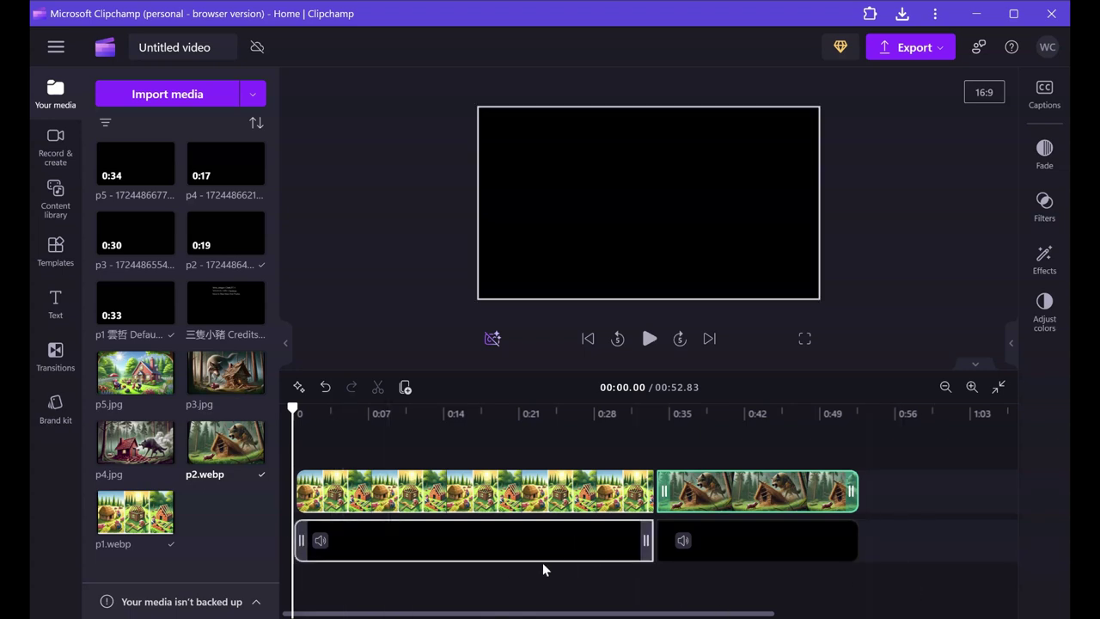
Append the p3 voice clip to the timeline and place p3.jpg above it, extended to the clip's end
{"action": "mouse_move", "coordinate": [230, 258]}
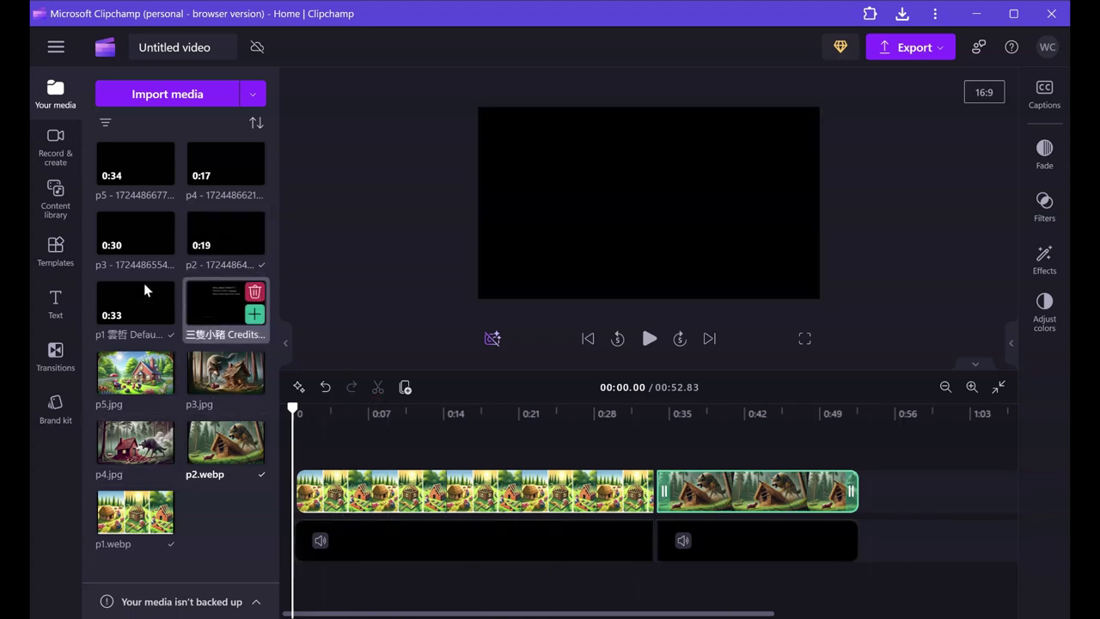
{"action": "mouse_move", "coordinate": [125, 245]}
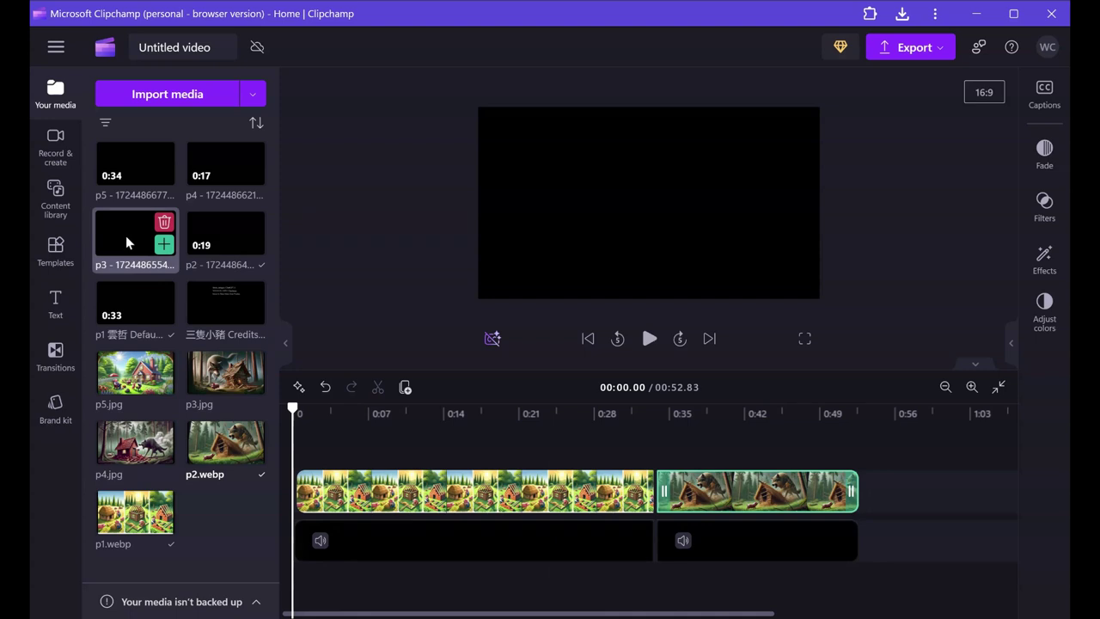
{"action": "left_click_drag", "start_coordinate": [175, 282], "coordinate": [891, 537]}
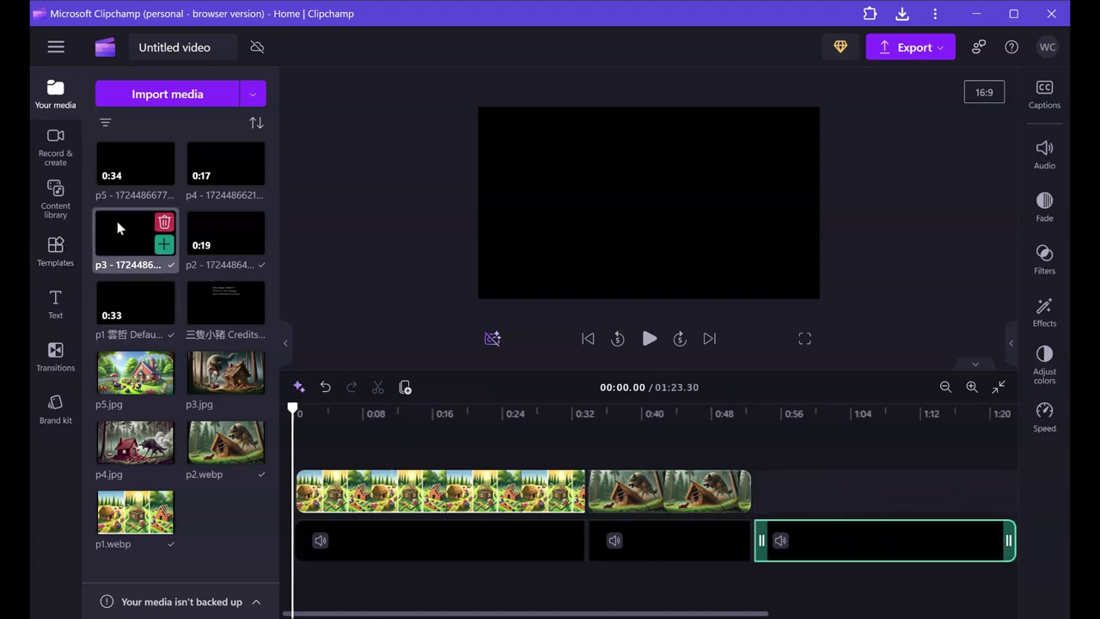
{"action": "mouse_move", "coordinate": [217, 375]}
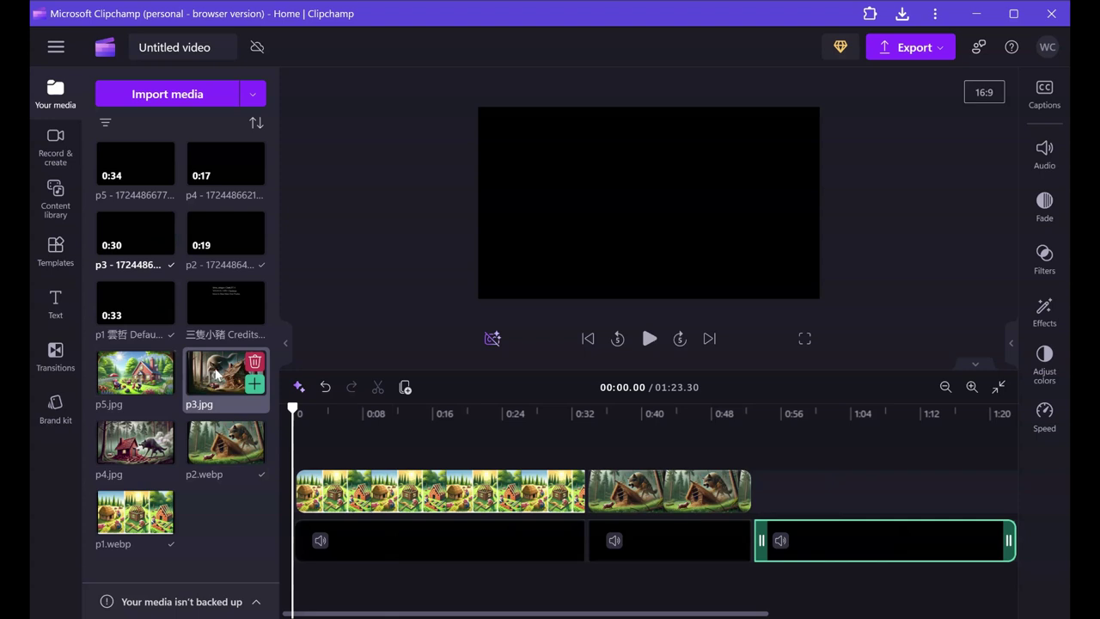
{"action": "left_click_drag", "start_coordinate": [217, 375], "coordinate": [919, 514]}
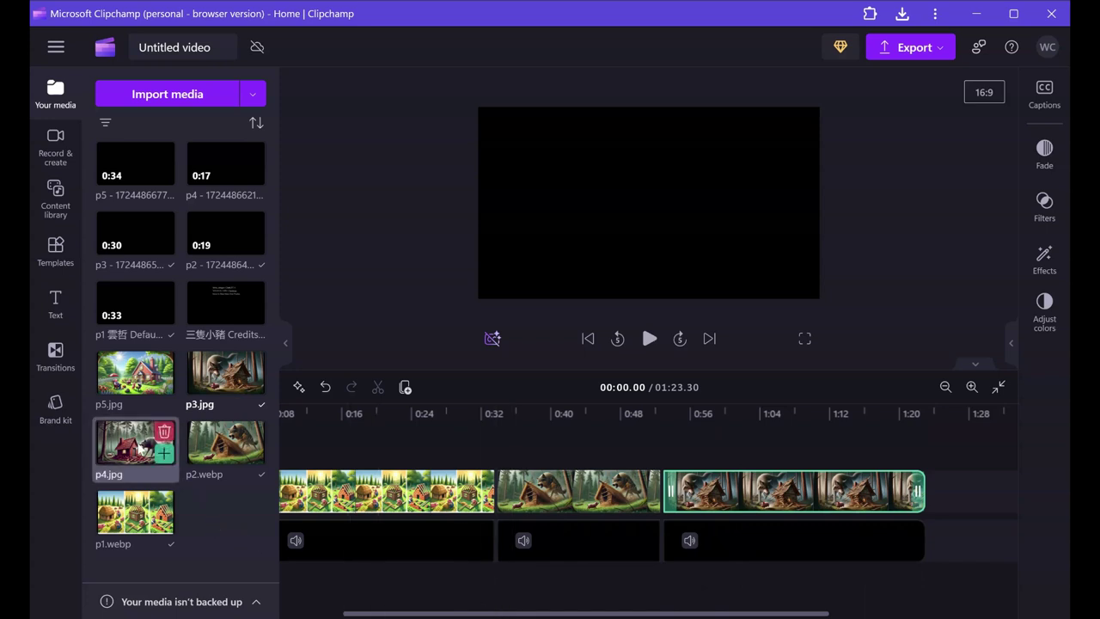
Append the p4 voice clip to the timeline and place p4.jpg above it, covering the clip's full length
{"action": "mouse_move", "coordinate": [203, 299]}
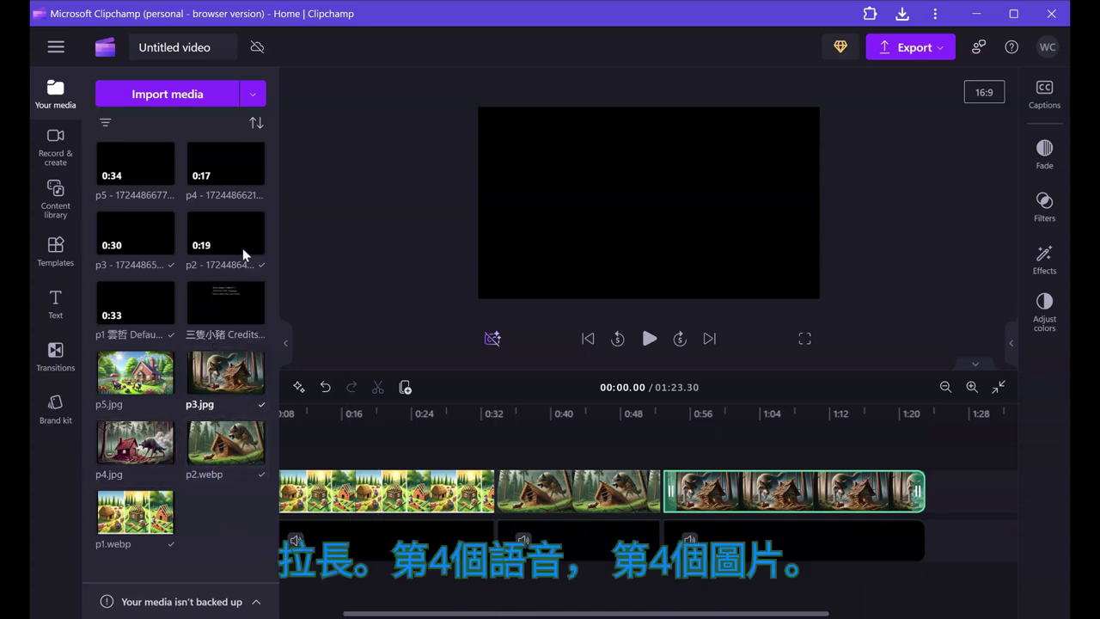
{"action": "left_click_drag", "start_coordinate": [208, 165], "coordinate": [935, 550]}
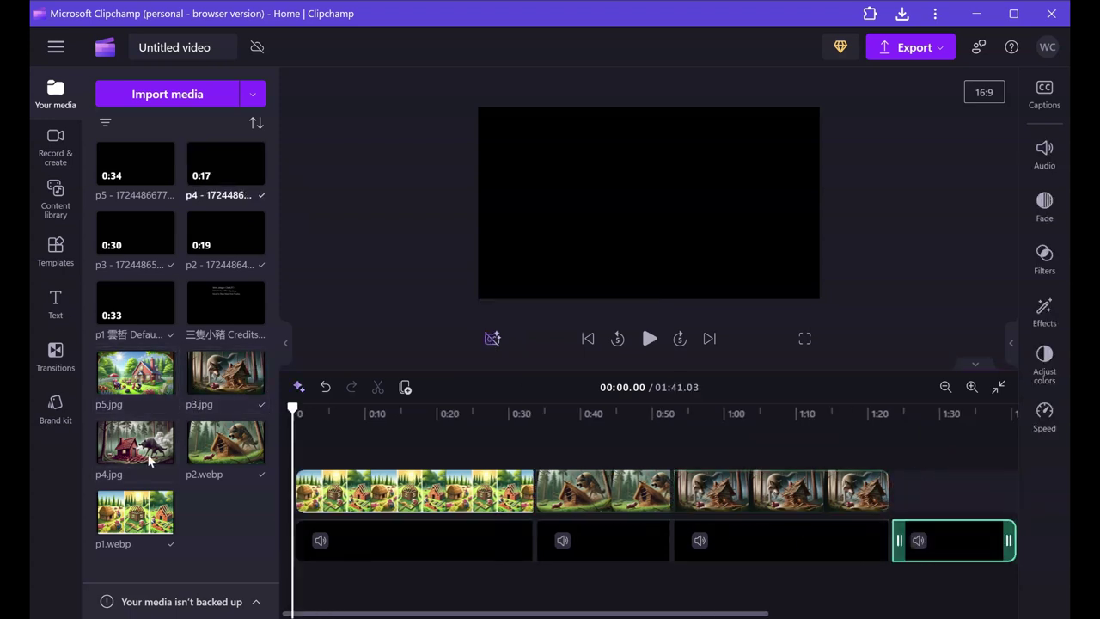
{"action": "mouse_move", "coordinate": [133, 455]}
{"action": "left_click_drag", "start_coordinate": [137, 453], "coordinate": [771, 498]}
Append the p5 voice clip to the timeline and place p5.jpg above it, stretched to the clip's end
{"action": "mouse_move", "coordinate": [220, 267]}
{"action": "left_click_drag", "start_coordinate": [124, 163], "coordinate": [748, 530]}
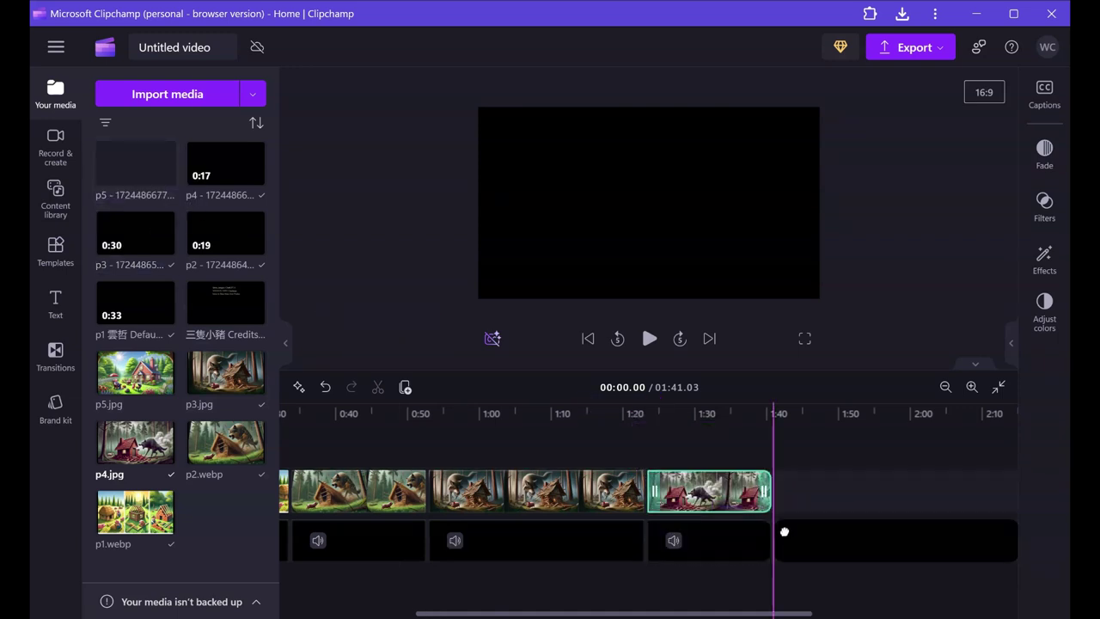
{"action": "left_click_drag", "start_coordinate": [784, 532], "coordinate": [783, 534]}
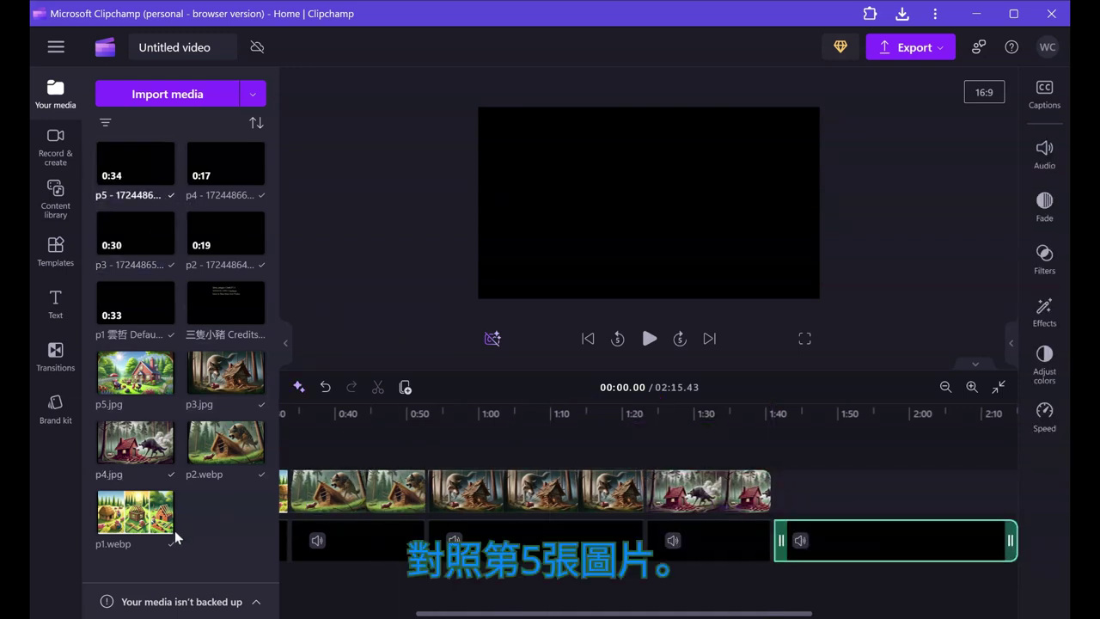
{"action": "left_click_drag", "start_coordinate": [134, 371], "coordinate": [982, 503]}
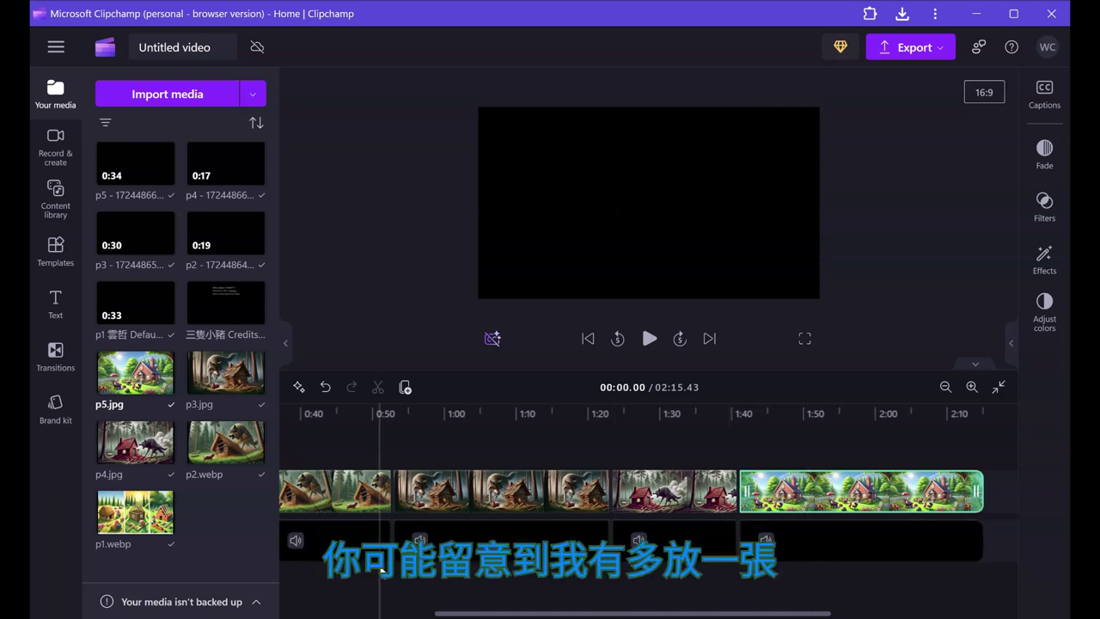
Add the 三隻小豬 credits image after p5.jpg on the timeline and lengthen it
{"action": "mouse_move", "coordinate": [224, 302]}
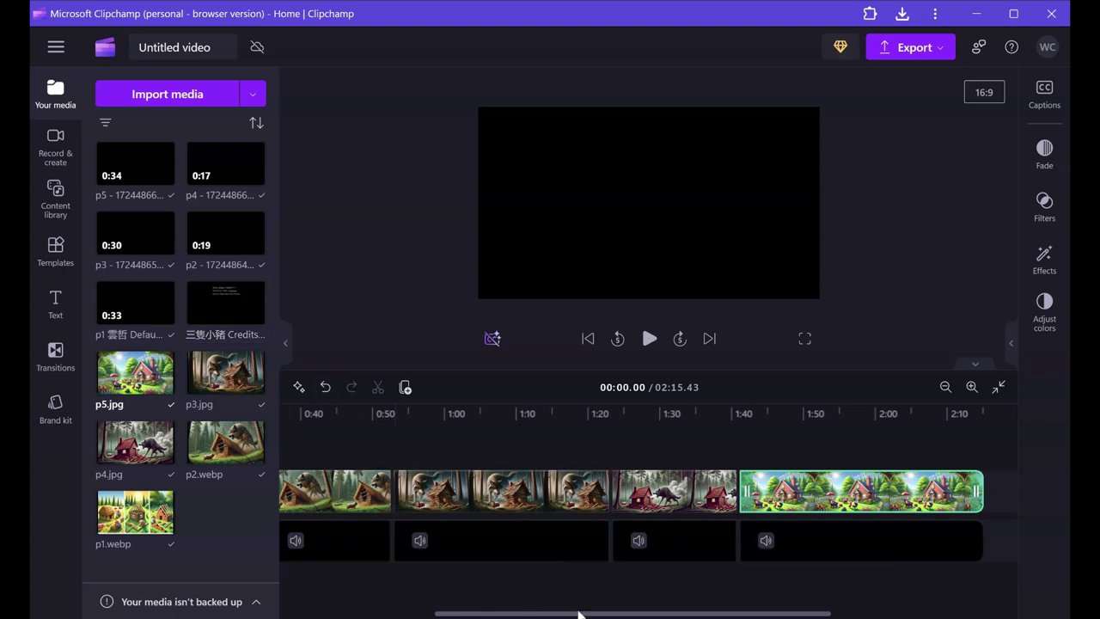
{"action": "left_click_drag", "start_coordinate": [225, 302], "coordinate": [938, 493]}
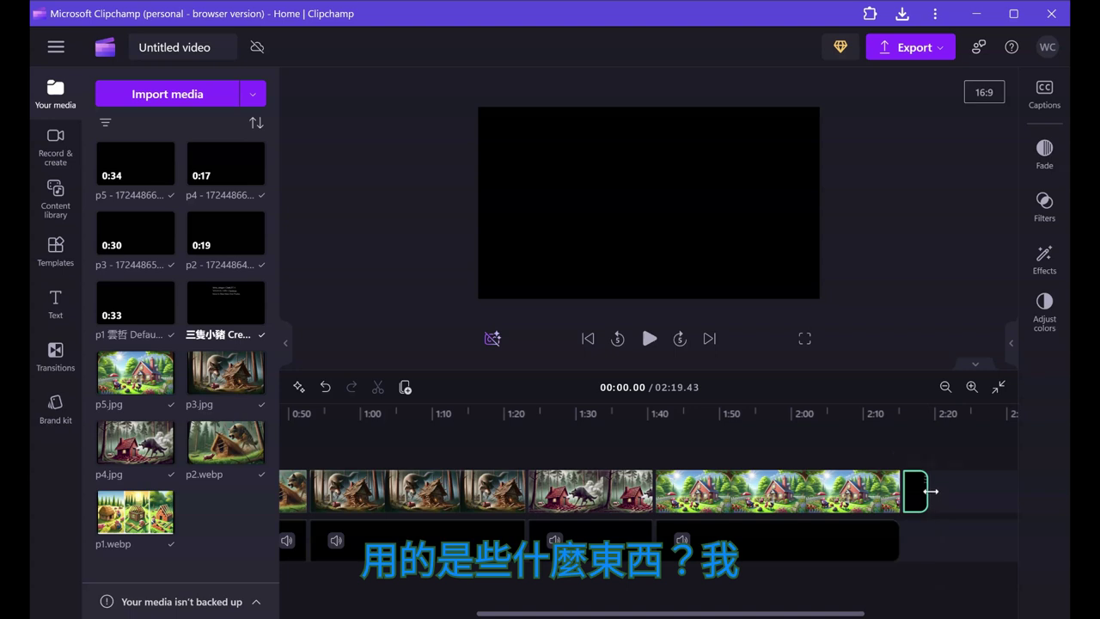
{"action": "mouse_move", "coordinate": [930, 490]}
{"action": "left_mouse_down"}
{"action": "mouse_move", "coordinate": [989, 490]}
{"action": "mouse_move", "coordinate": [967, 494]}
{"action": "left_mouse_up"}
Shorten p5.jpg to end at about 02:12 and fit the credits image between it and the end of the p5 voice clip
{"action": "left_click", "coordinate": [903, 488]}
{"action": "left_click_drag", "start_coordinate": [899, 490], "coordinate": [872, 490]}
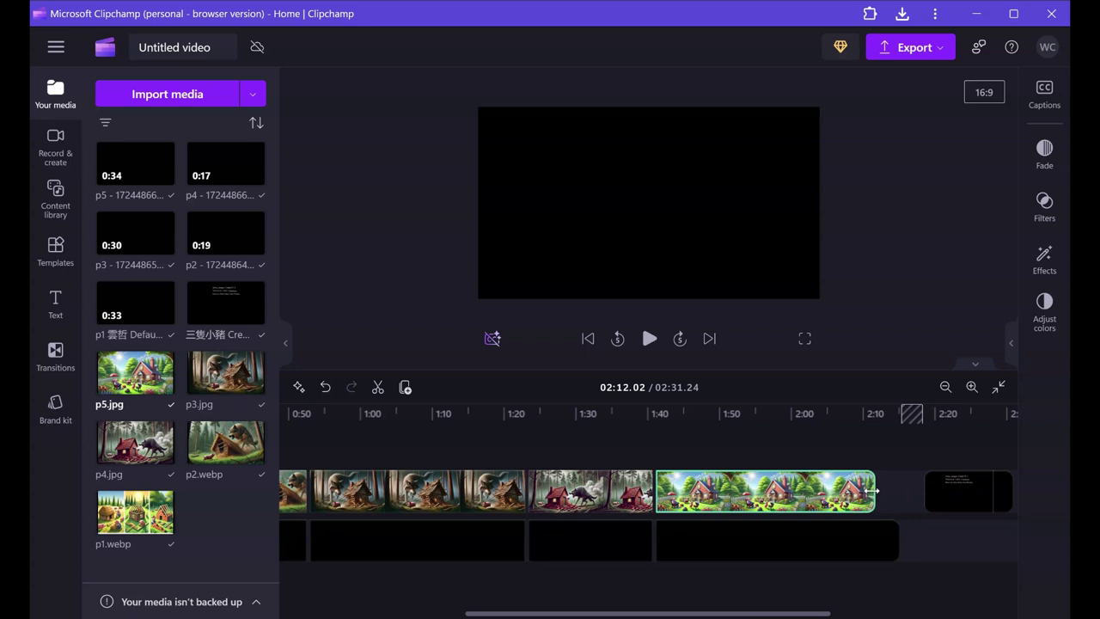
{"action": "left_click_drag", "start_coordinate": [962, 491], "coordinate": [894, 508]}
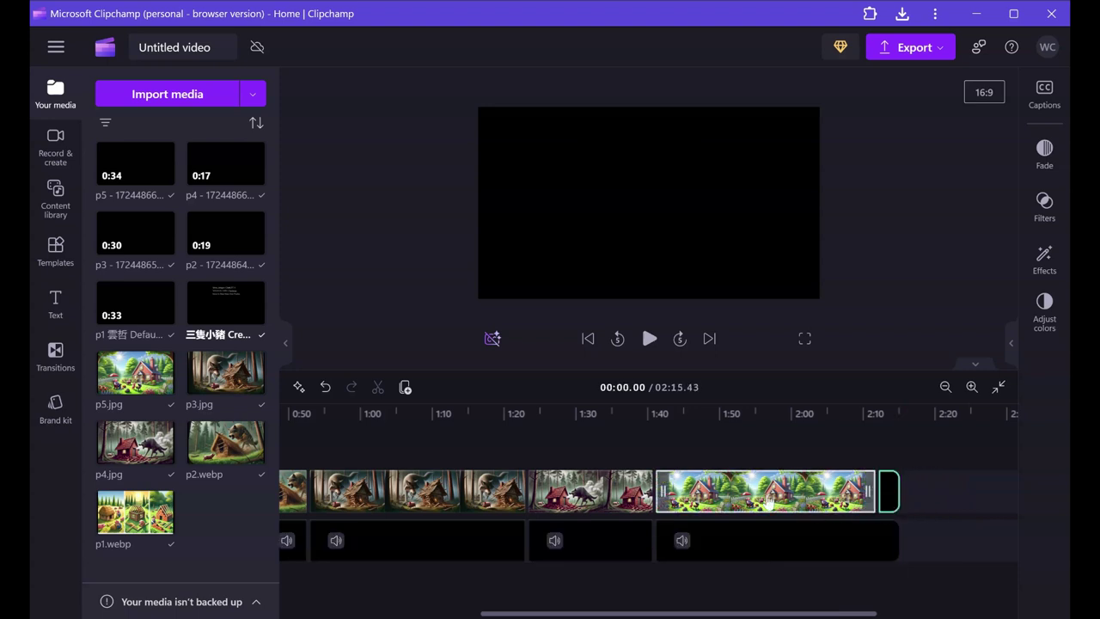
{"action": "left_click", "coordinate": [163, 95]}
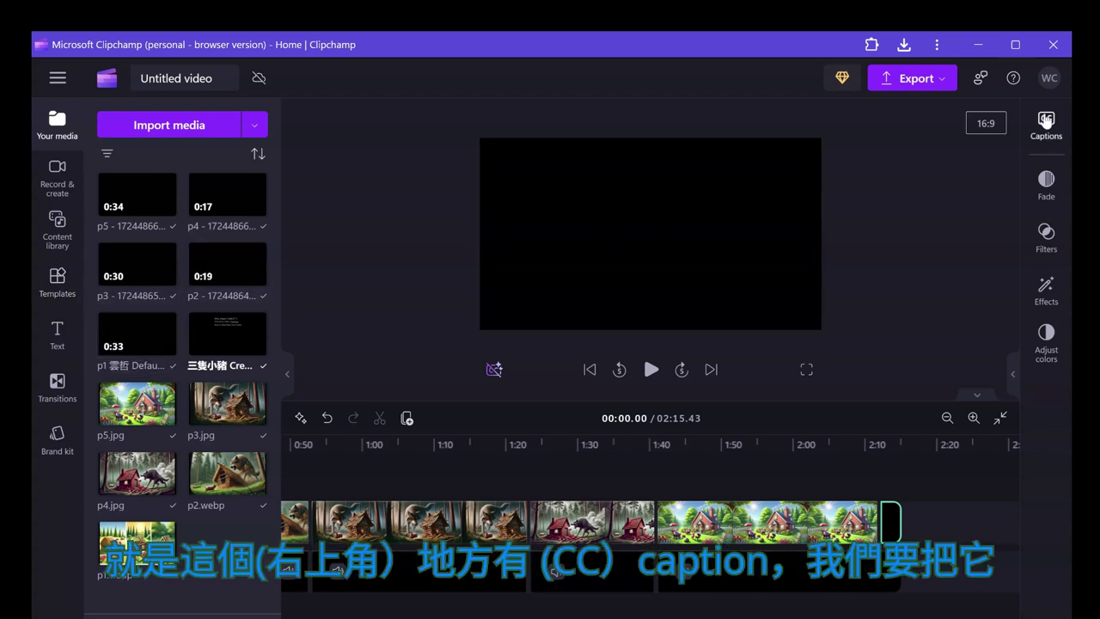
Generate autocaptions with the language Chinese (Taiwanese Mandarin, Traditional) and the filter for profanity and offensive language enabled
{"action": "left_click", "coordinate": [1046, 120]}
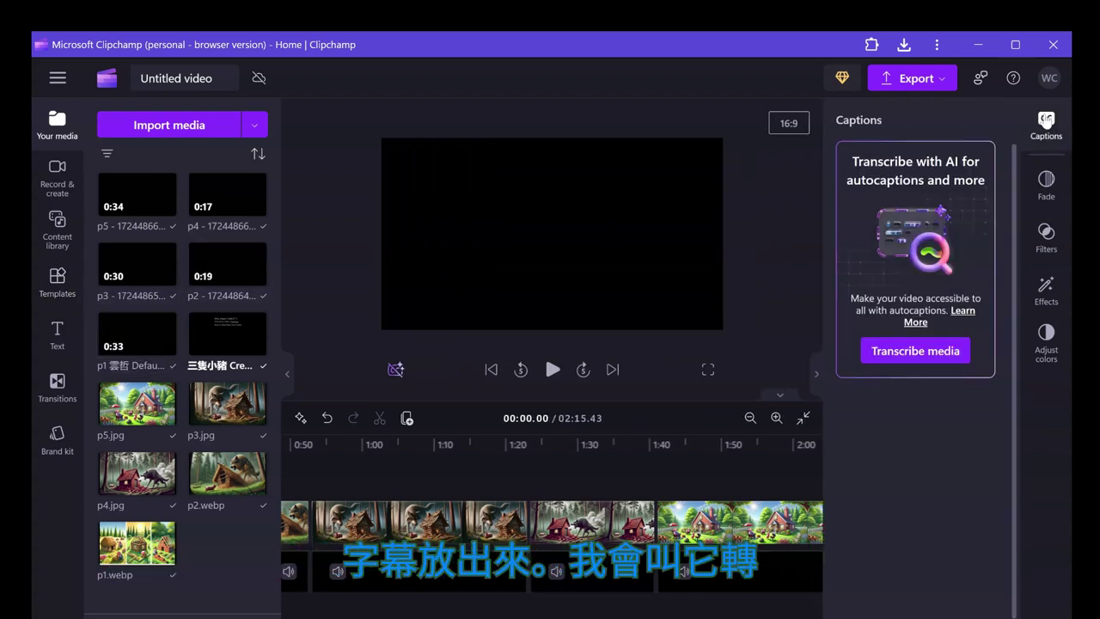
{"action": "left_click", "coordinate": [930, 351]}
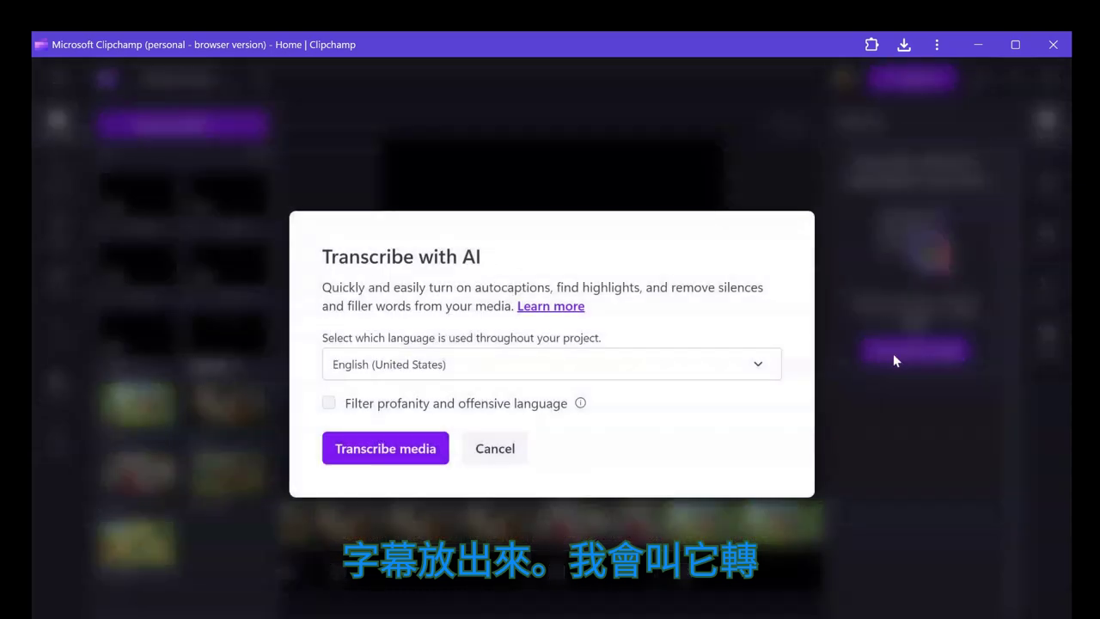
{"action": "left_click", "coordinate": [758, 365]}
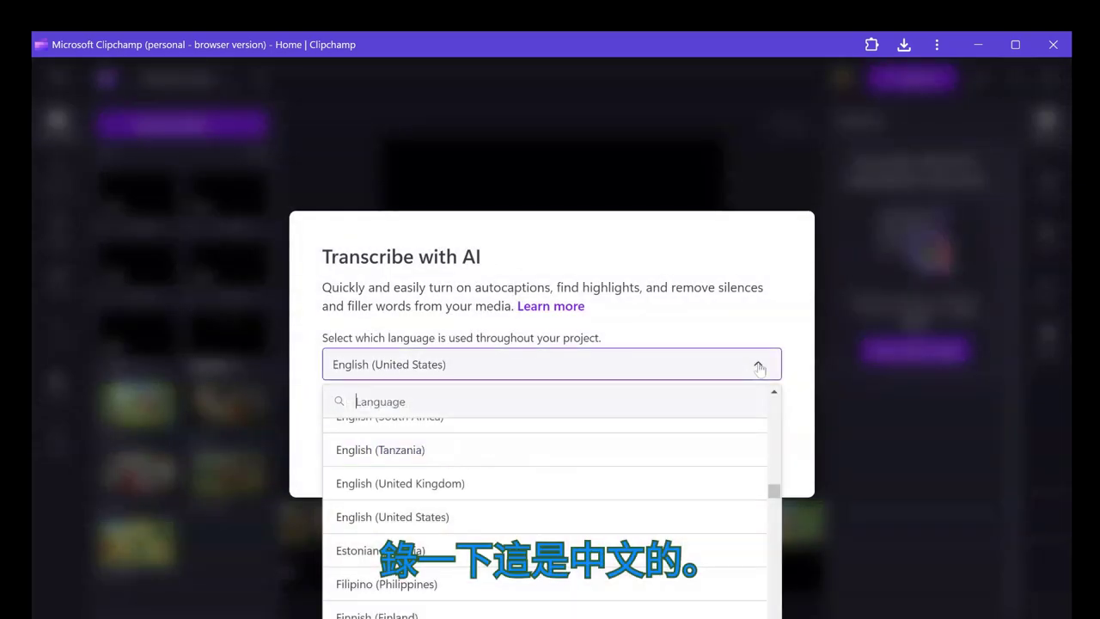
{"action": "left_click_drag", "start_coordinate": [773, 491], "coordinate": [774, 465]}
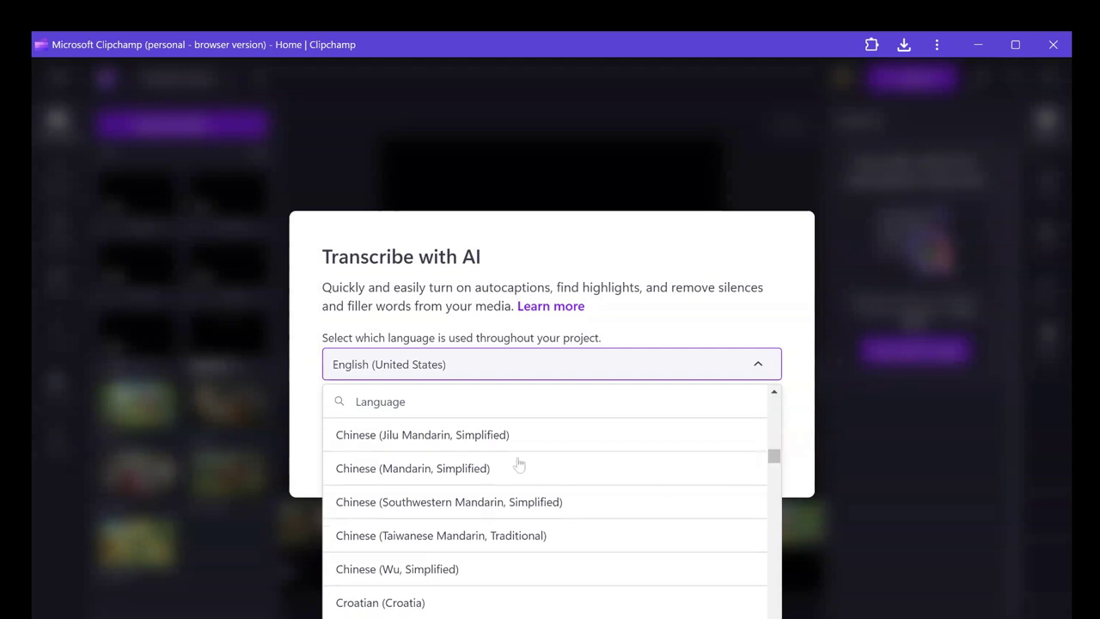
{"action": "left_click", "coordinate": [515, 537]}
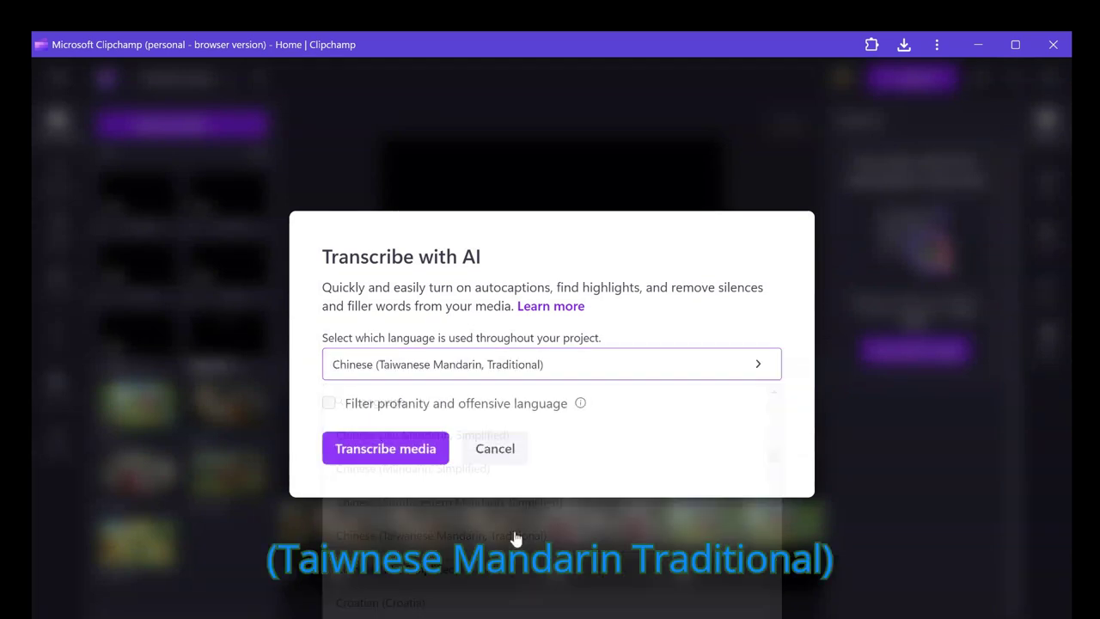
{"action": "left_click", "coordinate": [328, 403]}
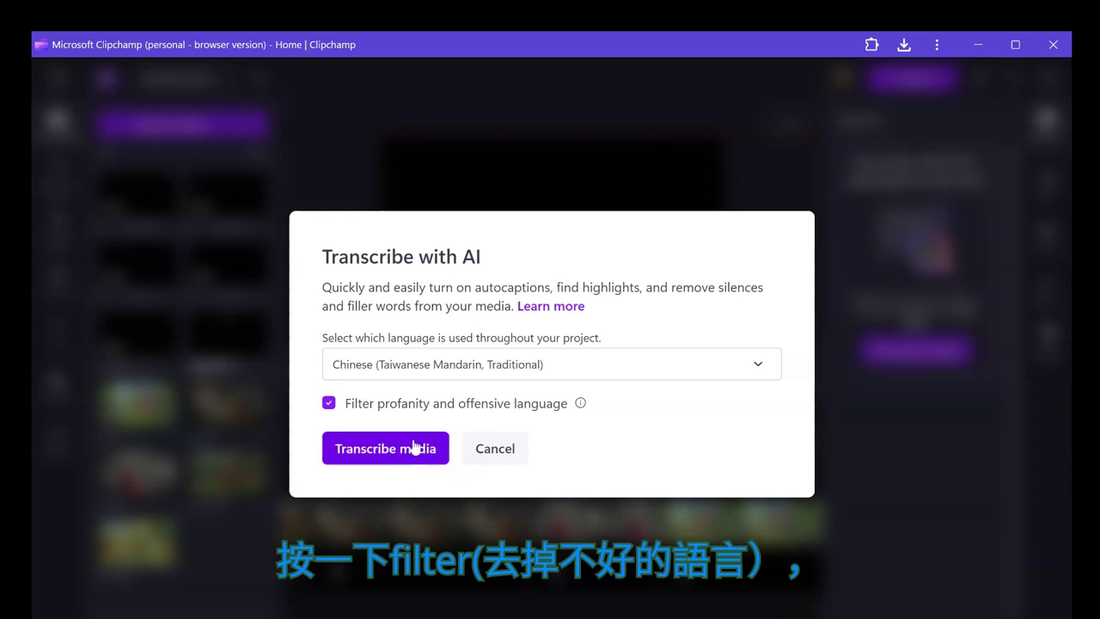
{"action": "left_click", "coordinate": [403, 448]}
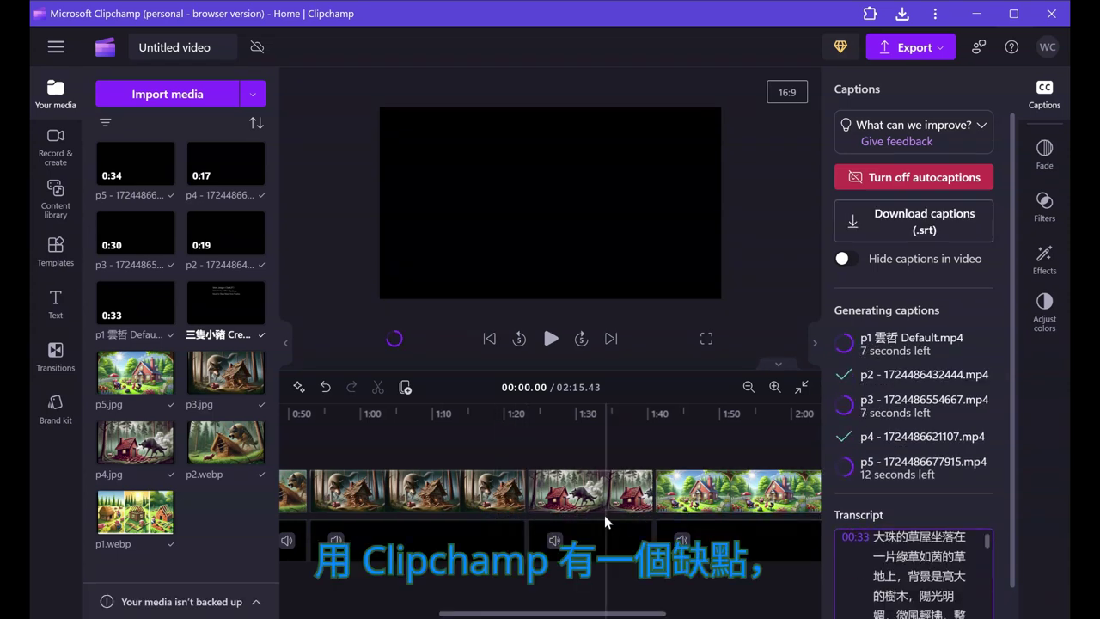
{"action": "left_click", "coordinate": [600, 526]}
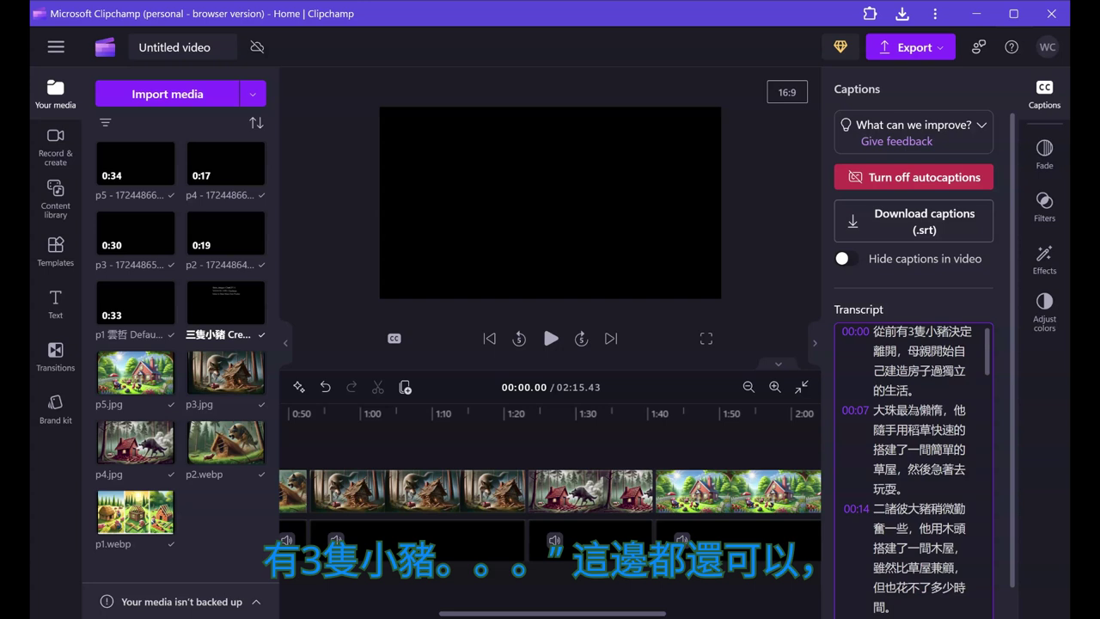
Correct the opening name in the 00:07 caption to 大豬
{"action": "left_click", "coordinate": [889, 410]}
{"action": "key", "text": "Delete"}
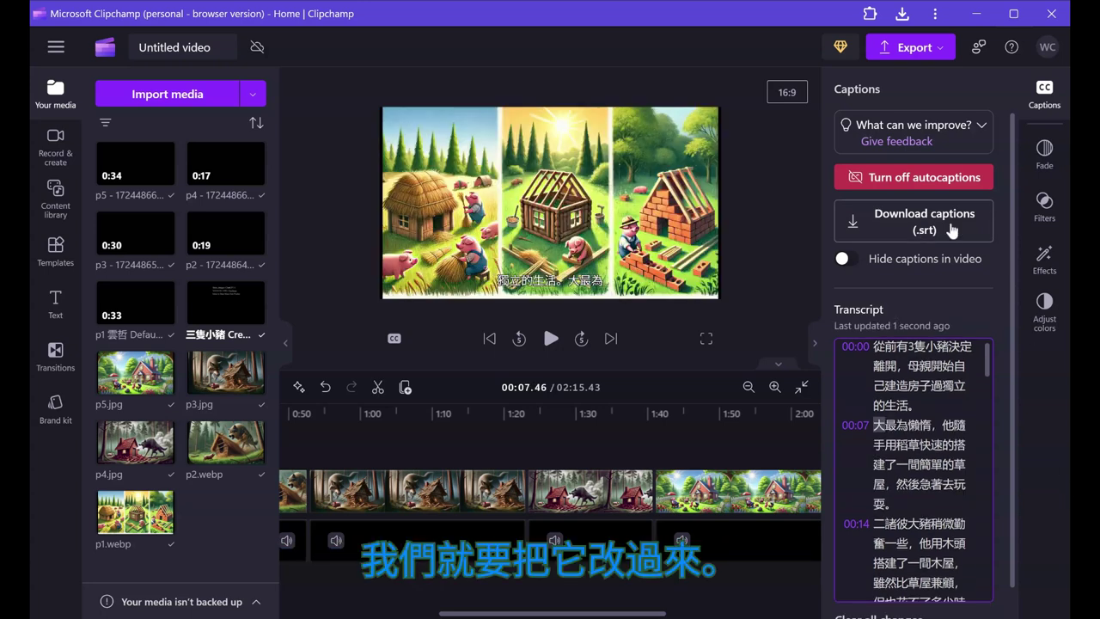
{"action": "type", "text": "zhu"}
{"action": "key", "text": "space"}
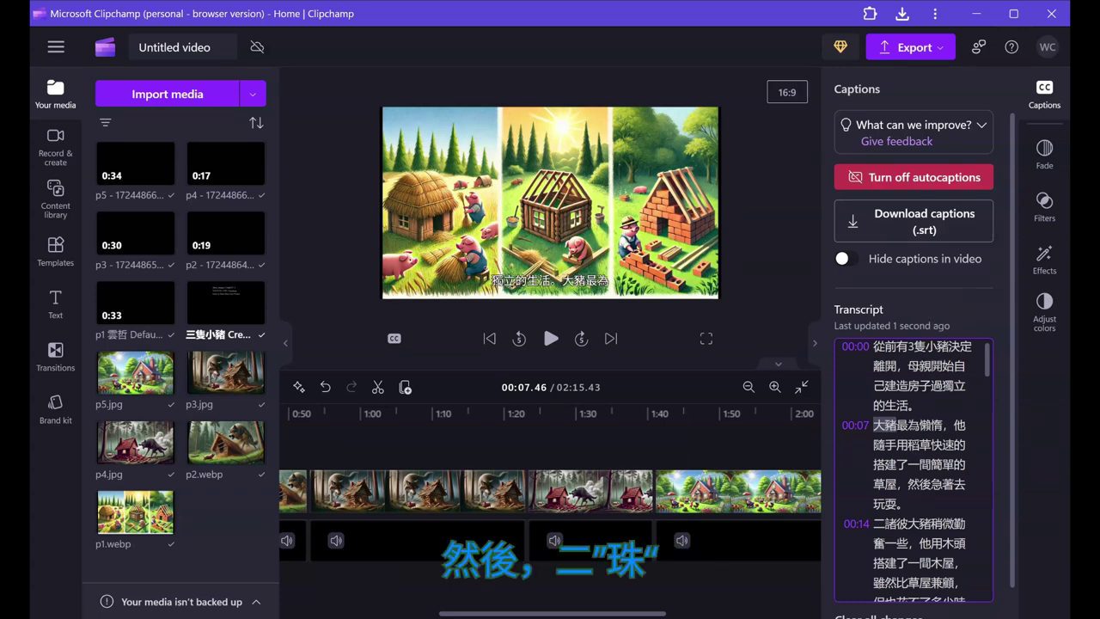
Correct the opening name in the 00:14 caption to 二豬
{"action": "key", "text": "Down"}
{"action": "key", "text": "Down"}
{"action": "key", "text": "Down"}
{"action": "key", "text": "Down"}
{"action": "key", "text": "Down"}
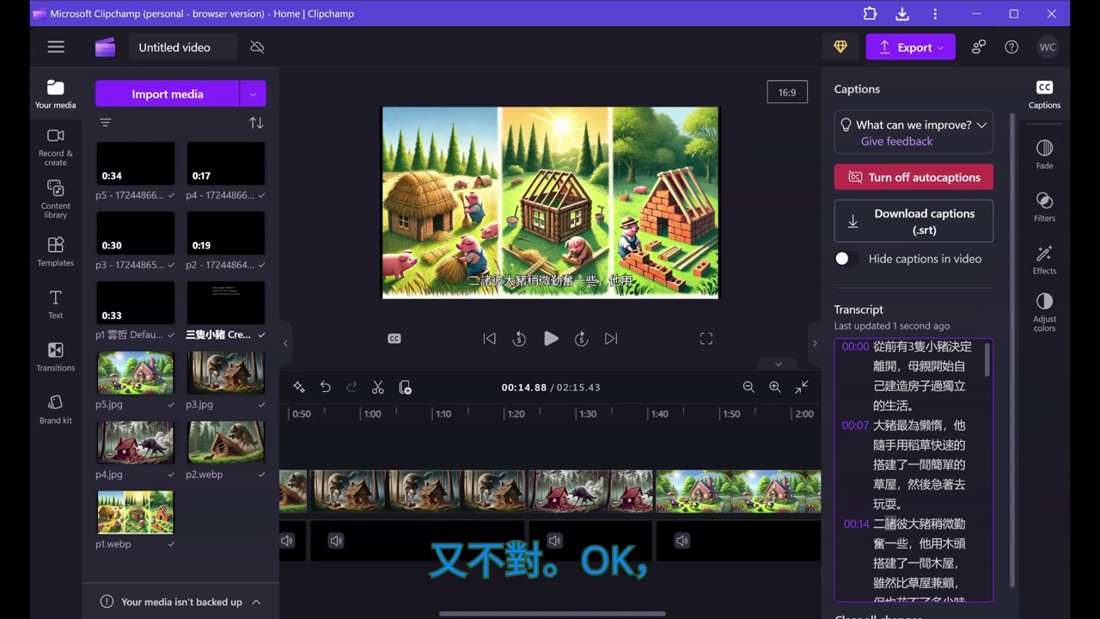
{"action": "key", "text": "Delete"}
{"action": "type", "text": "zhu"}
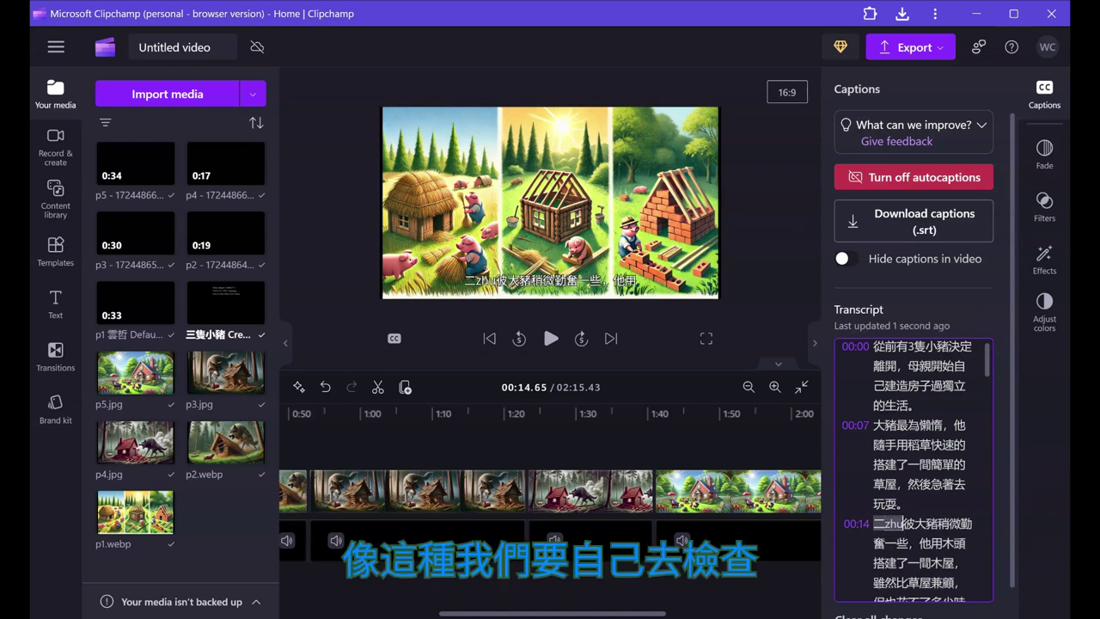
{"action": "key", "text": "space"}
{"action": "left_click", "coordinate": [798, 310]}
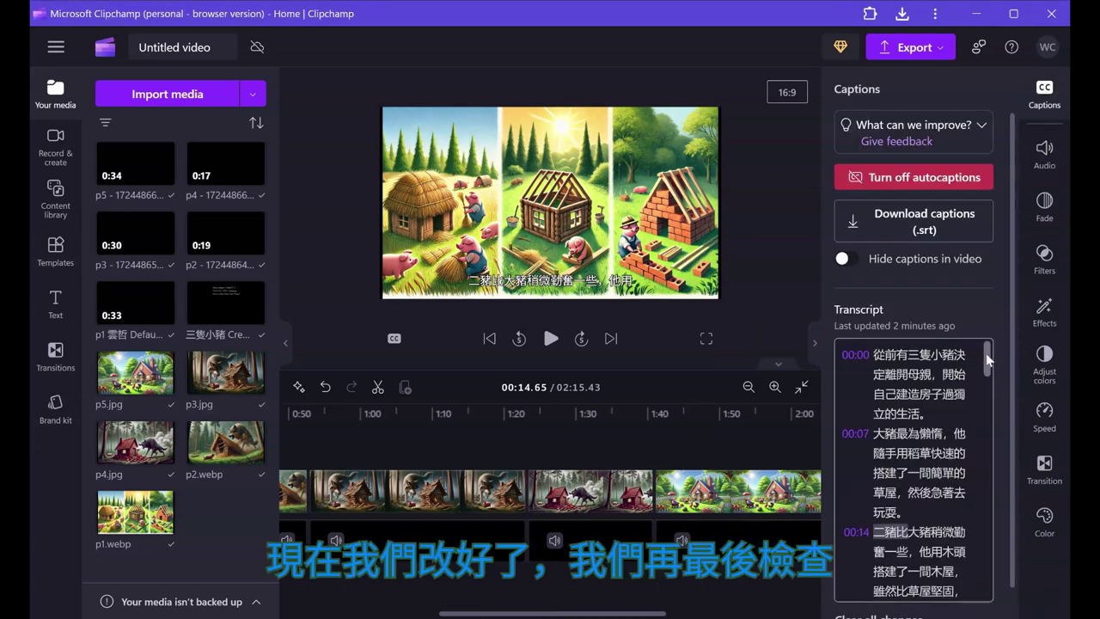
Read through the caption transcript from the beginning to check for wrong characters and inconsistently written numerals
{"action": "scroll", "coordinate": [986, 360], "scroll_direction": "down", "scroll_amount": 1}
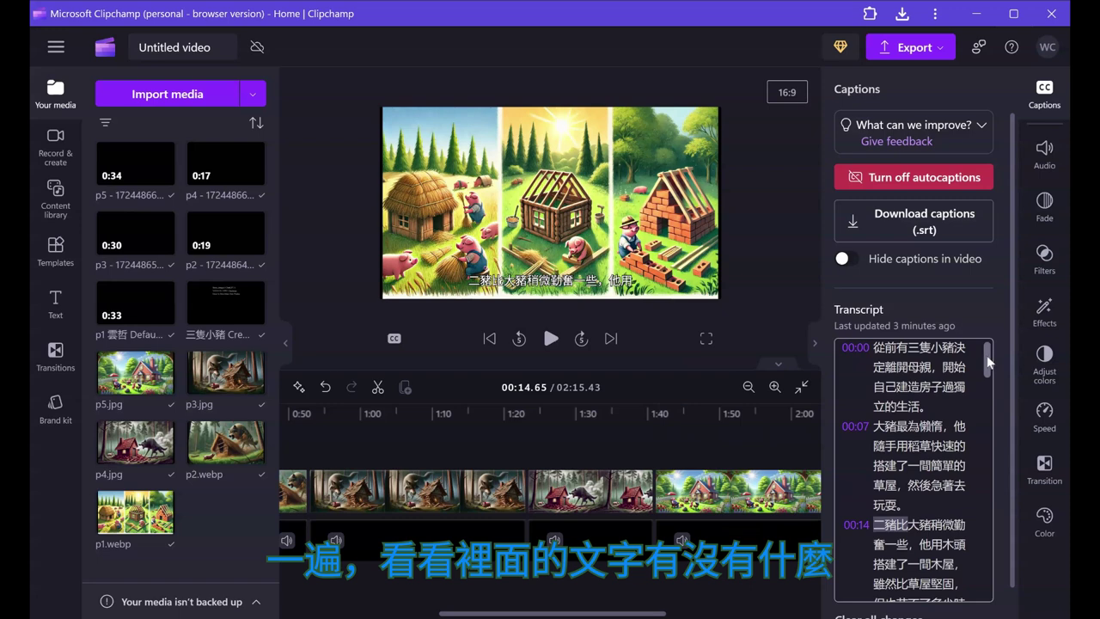
{"action": "scroll", "coordinate": [986, 361], "scroll_direction": "down", "scroll_amount": 1}
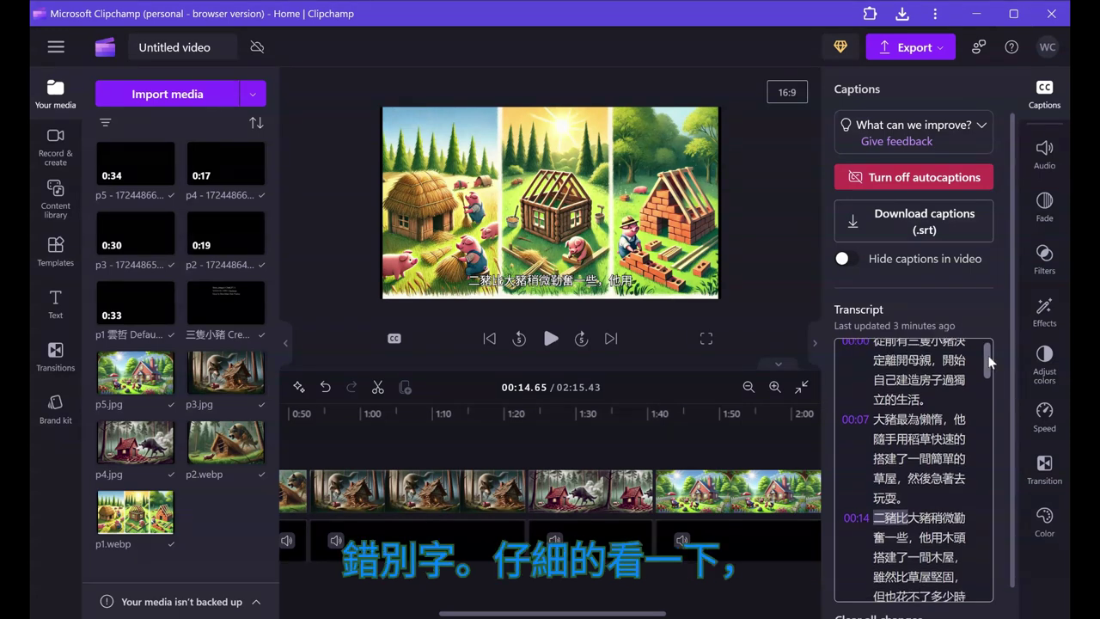
{"action": "scroll", "coordinate": [988, 363], "scroll_direction": "down", "scroll_amount": 3}
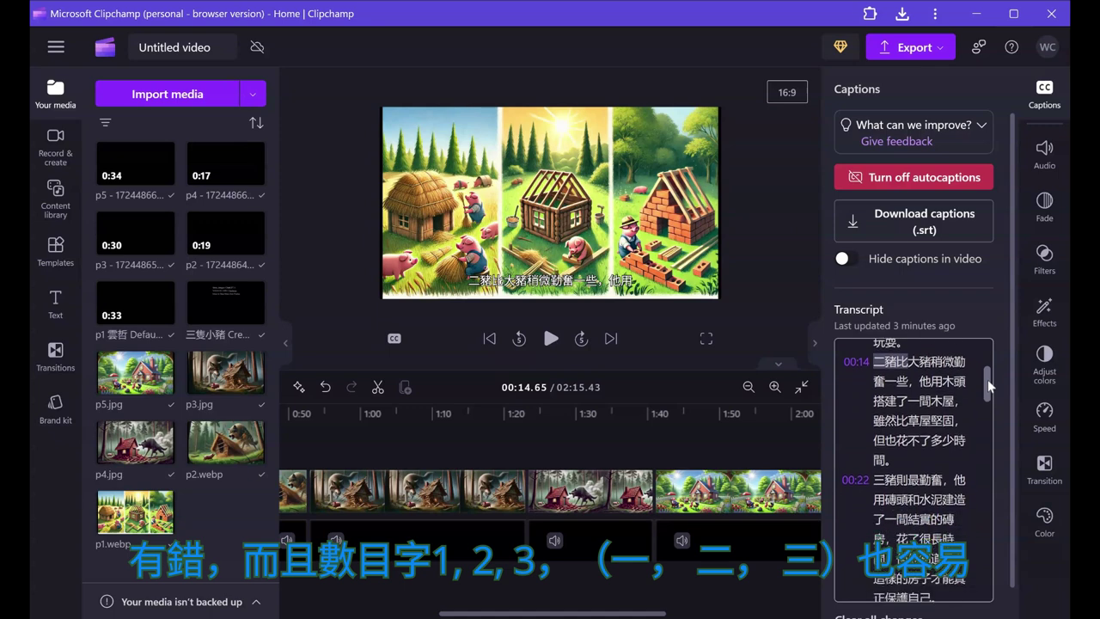
{"action": "scroll", "coordinate": [988, 387], "scroll_direction": "down", "scroll_amount": 1}
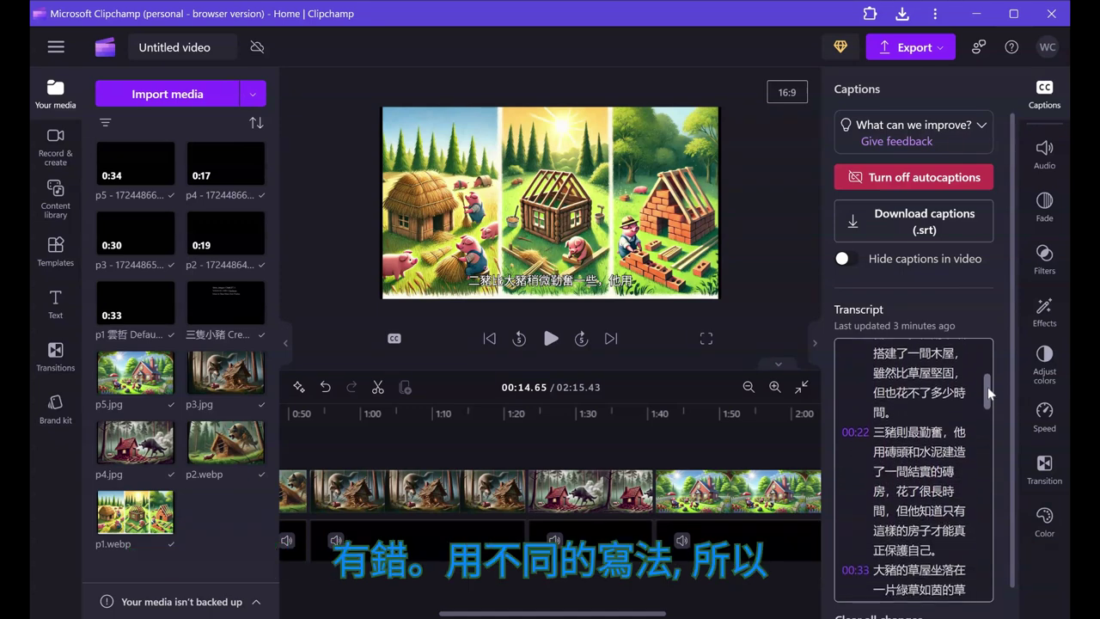
{"action": "scroll", "coordinate": [988, 395], "scroll_direction": "down", "scroll_amount": 1}
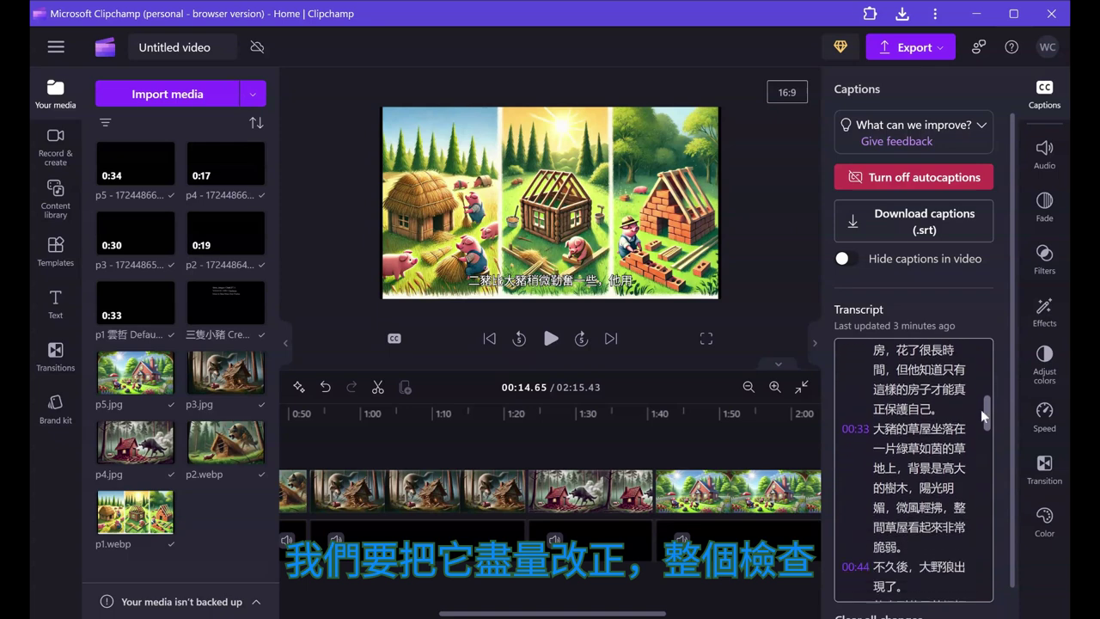
{"action": "scroll", "coordinate": [985, 418], "scroll_direction": "down", "scroll_amount": 1}
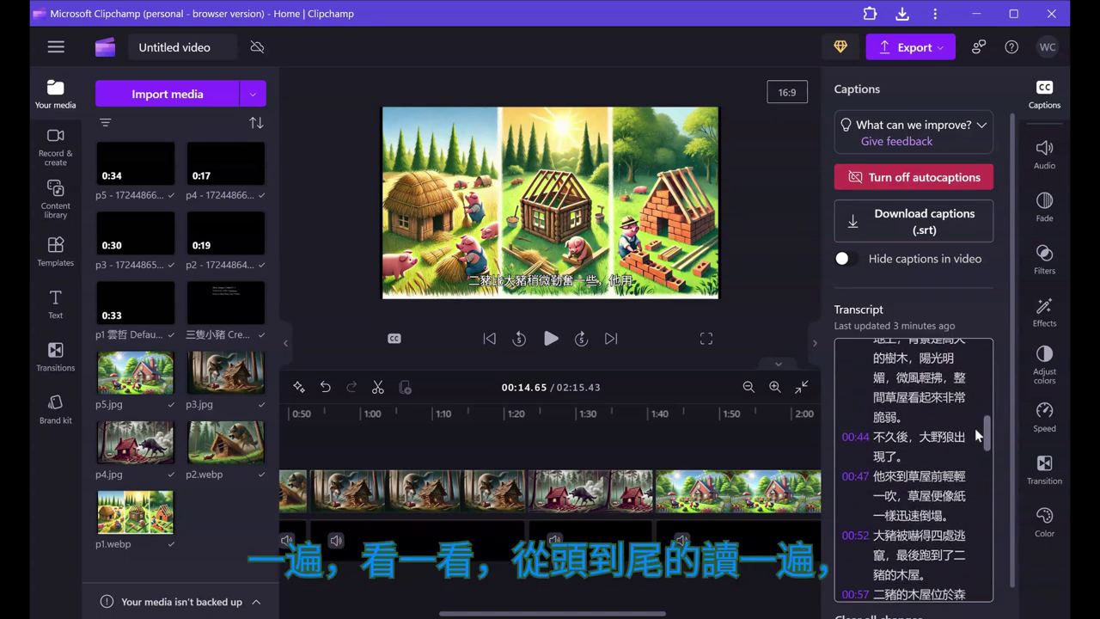
{"action": "scroll", "coordinate": [972, 444], "scroll_direction": "down", "scroll_amount": 2}
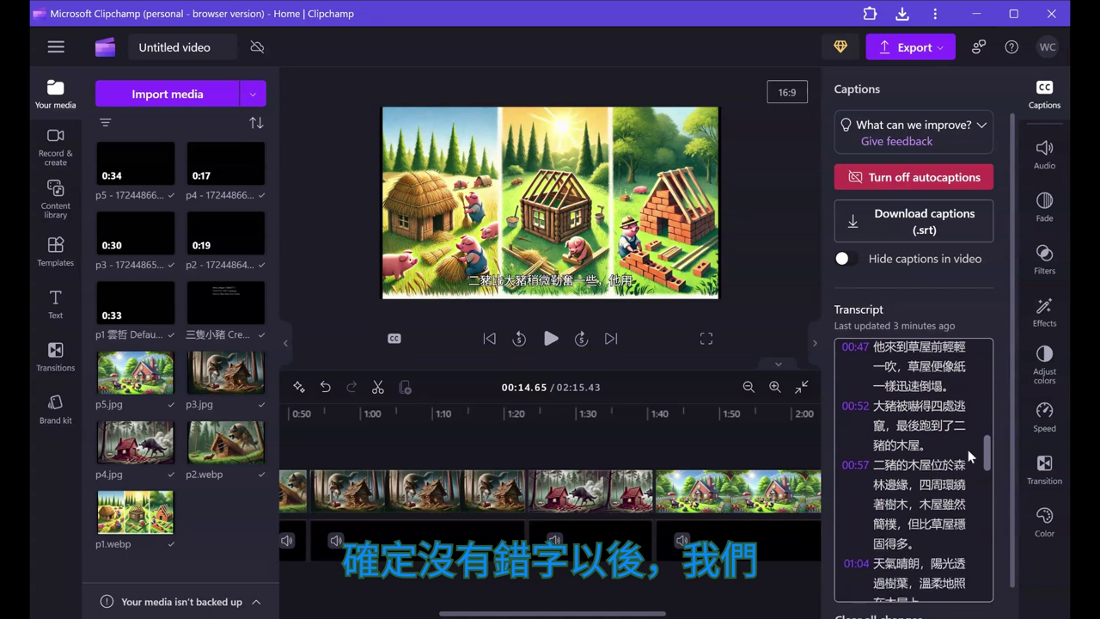
{"action": "scroll", "coordinate": [965, 468], "scroll_direction": "down", "scroll_amount": 8}
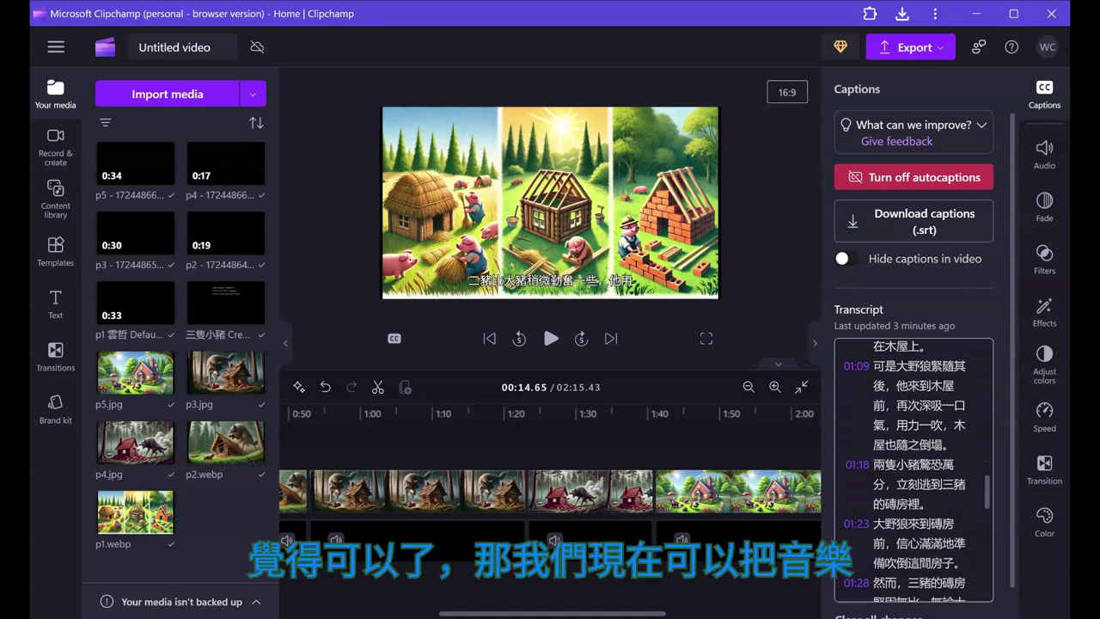
Import the be-happy-190870.mp3 music and place it on its own track below the voice clips, starting at the timeline's beginning
{"action": "left_click", "coordinate": [178, 96]}
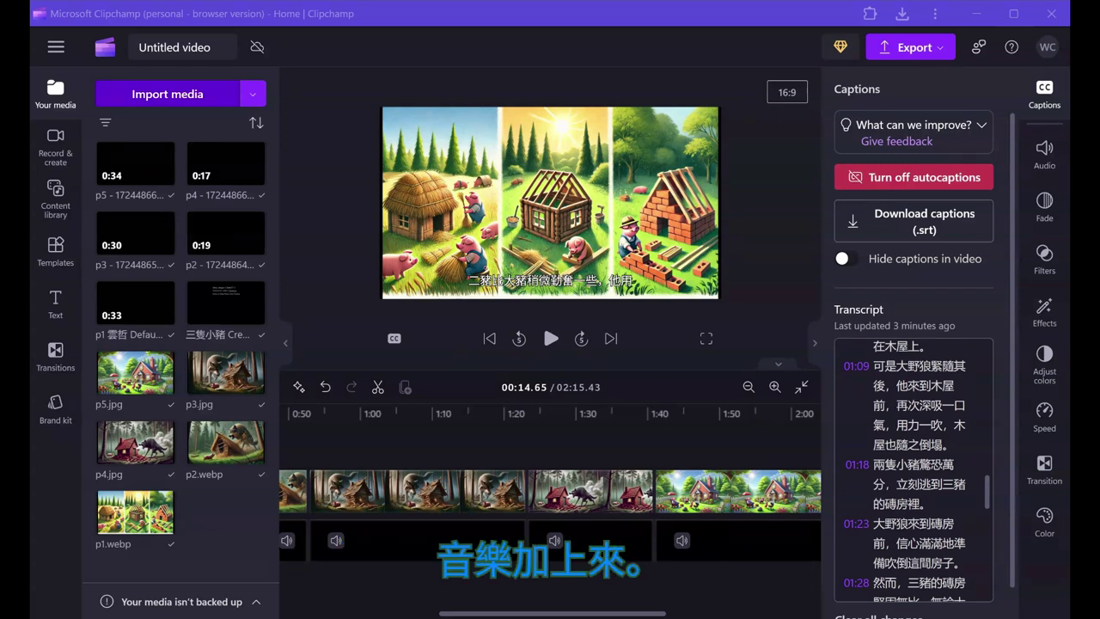
{"action": "left_click_drag", "start_coordinate": [0, 163], "coordinate": [125, 165]}
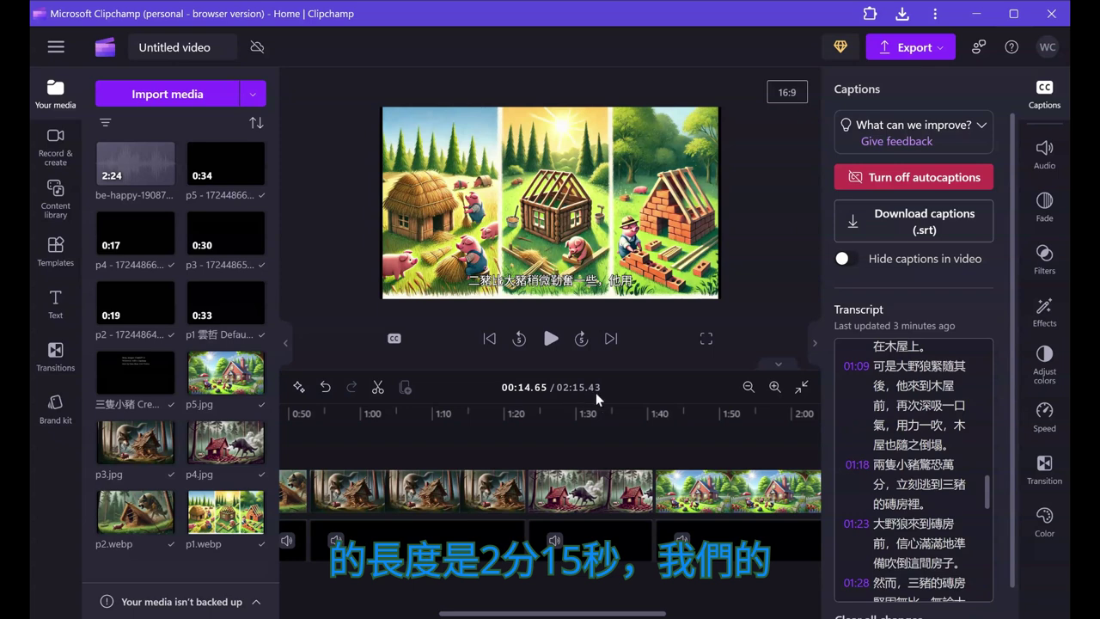
{"action": "mouse_move", "coordinate": [128, 185]}
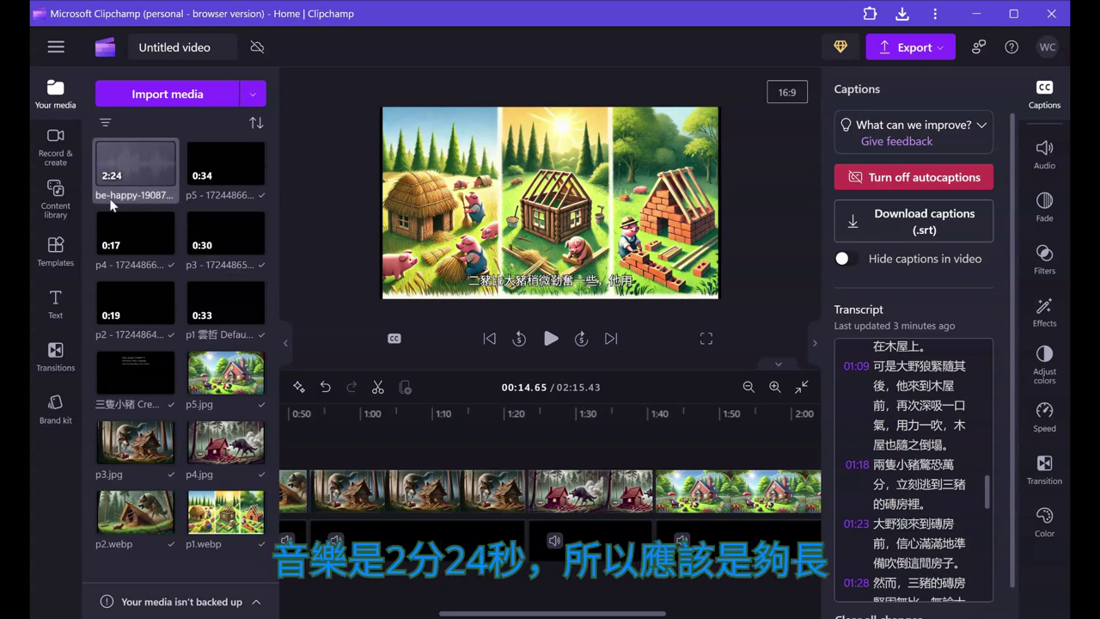
{"action": "left_click_drag", "start_coordinate": [116, 155], "coordinate": [311, 577]}
{"action": "left_click_drag", "start_coordinate": [413, 564], "coordinate": [331, 564]}
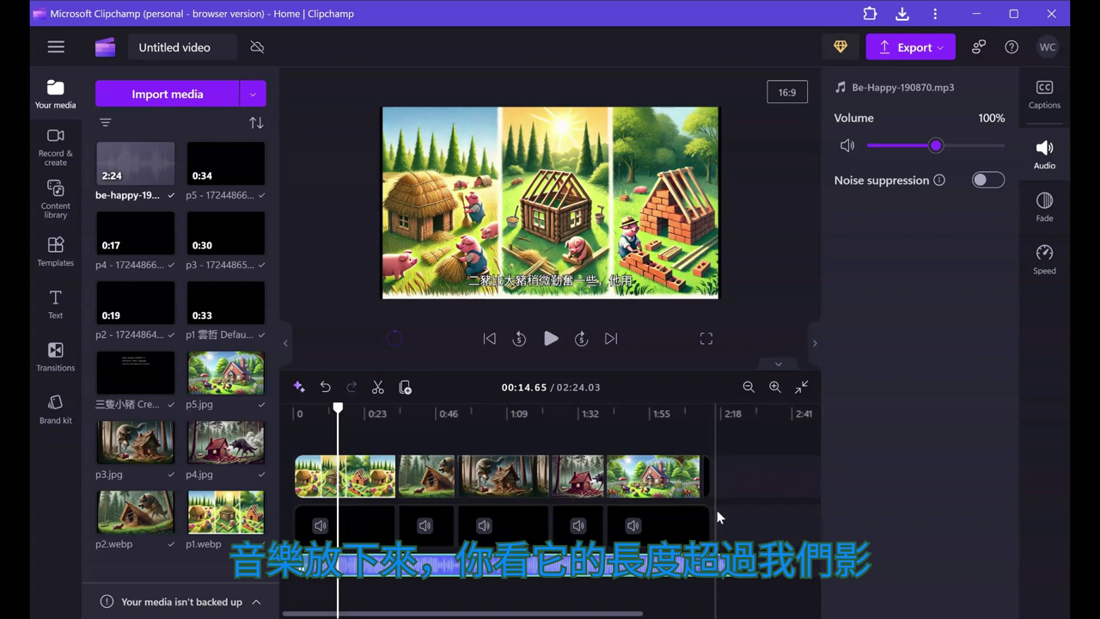
Split the music clip at about 02:15, where the video ends, and delete the leftover part
{"action": "left_click", "coordinate": [714, 562]}
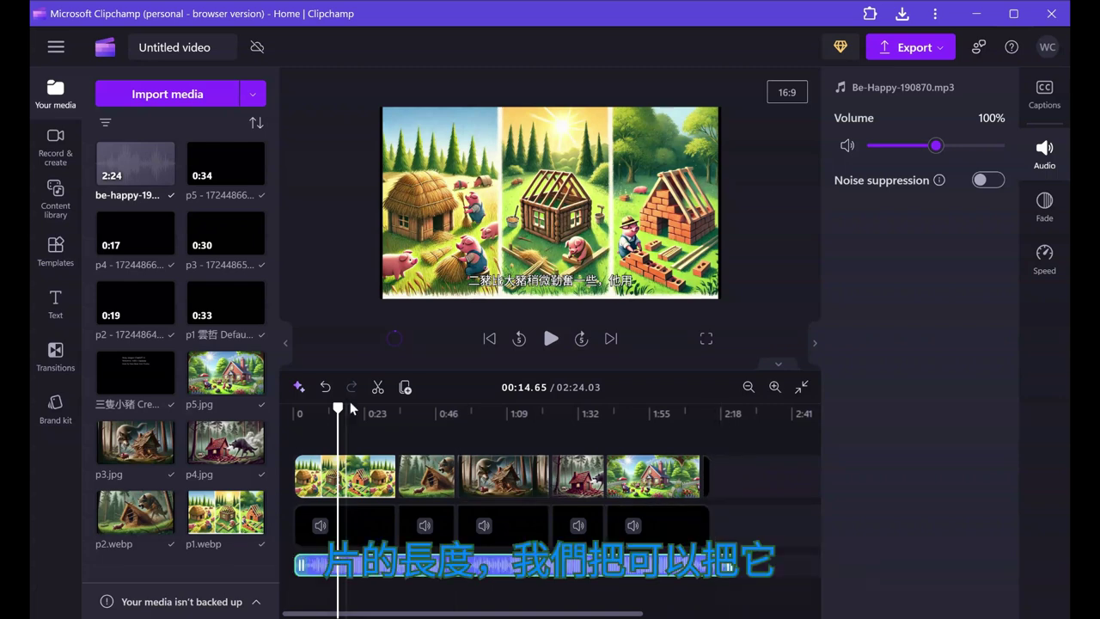
{"action": "left_click_drag", "start_coordinate": [338, 406], "coordinate": [709, 507]}
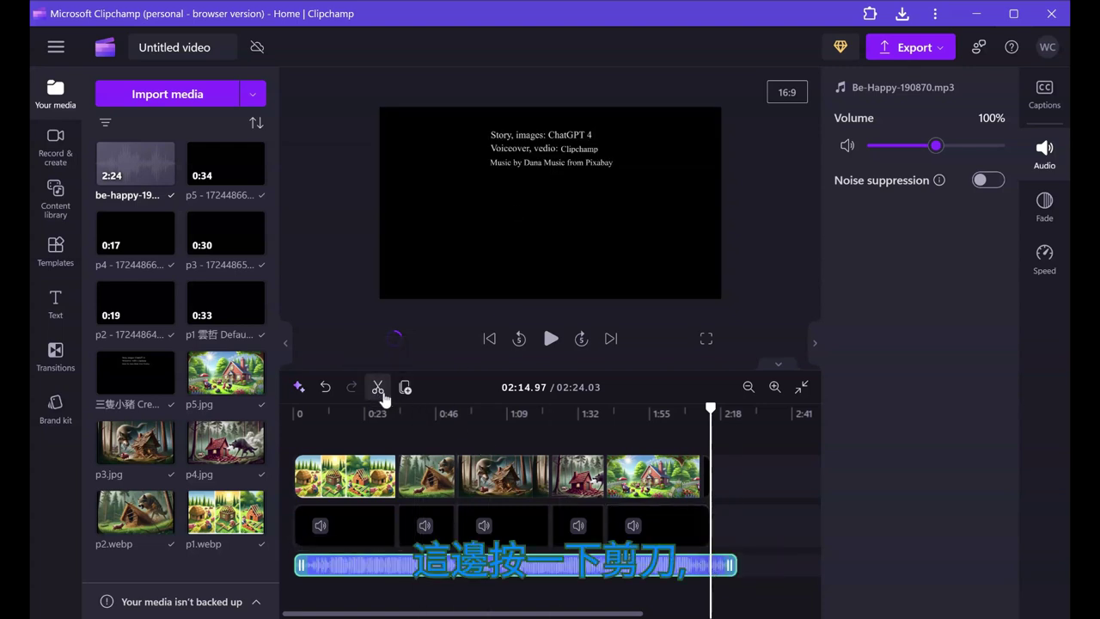
{"action": "left_click", "coordinate": [378, 389]}
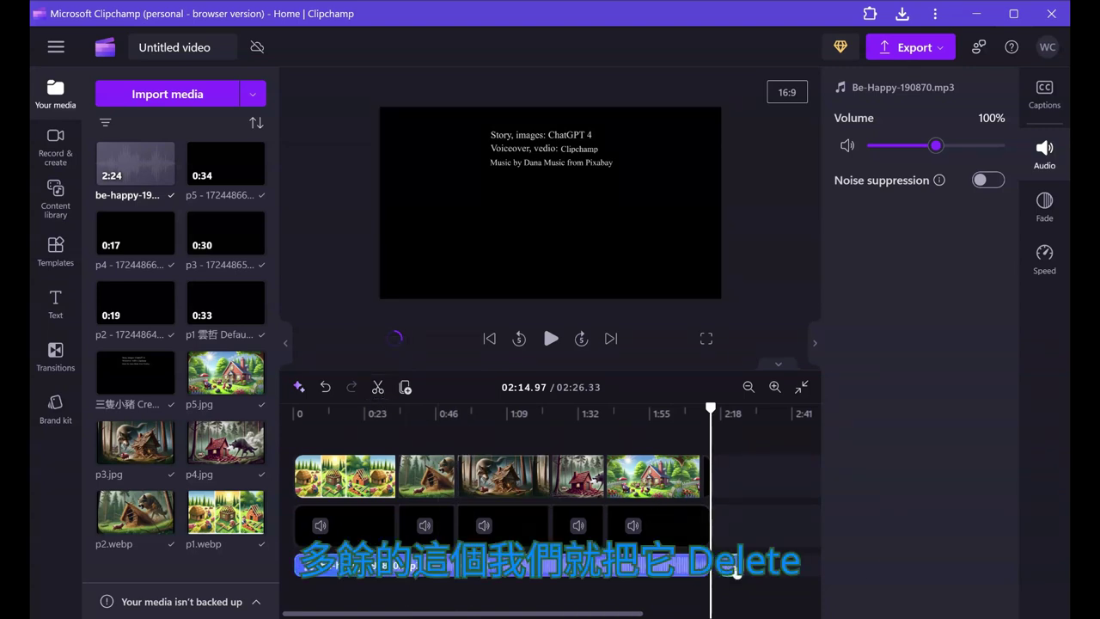
{"action": "right_click", "coordinate": [736, 574]}
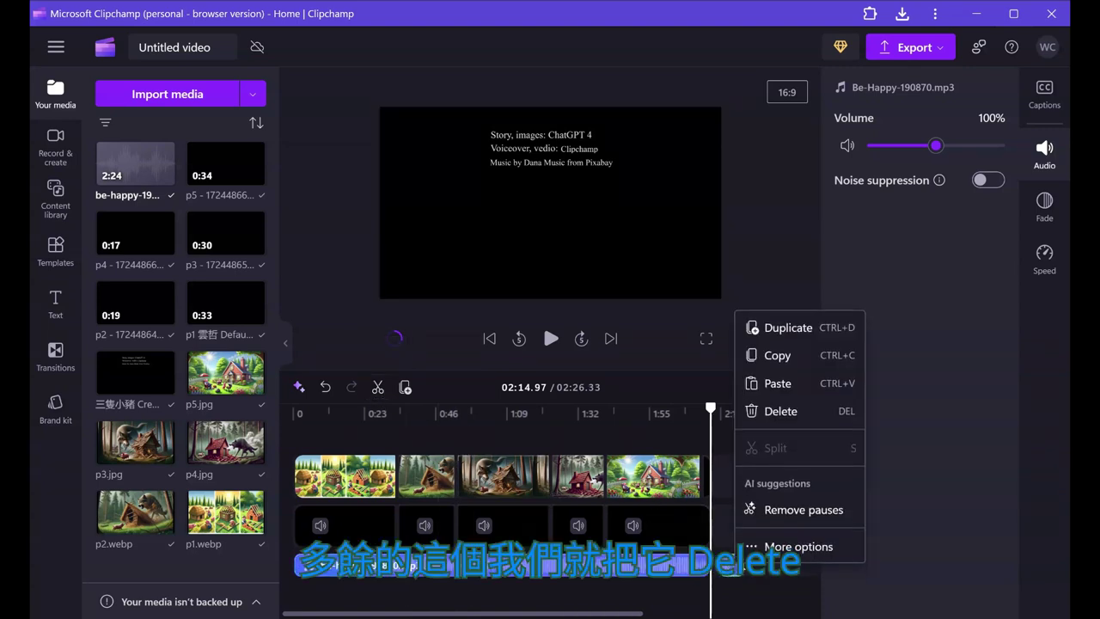
{"action": "left_click", "coordinate": [789, 418]}
Play the video from the start, lower the music clip's volume to 26% and preview the mix again
{"action": "left_click_drag", "start_coordinate": [709, 407], "coordinate": [294, 408]}
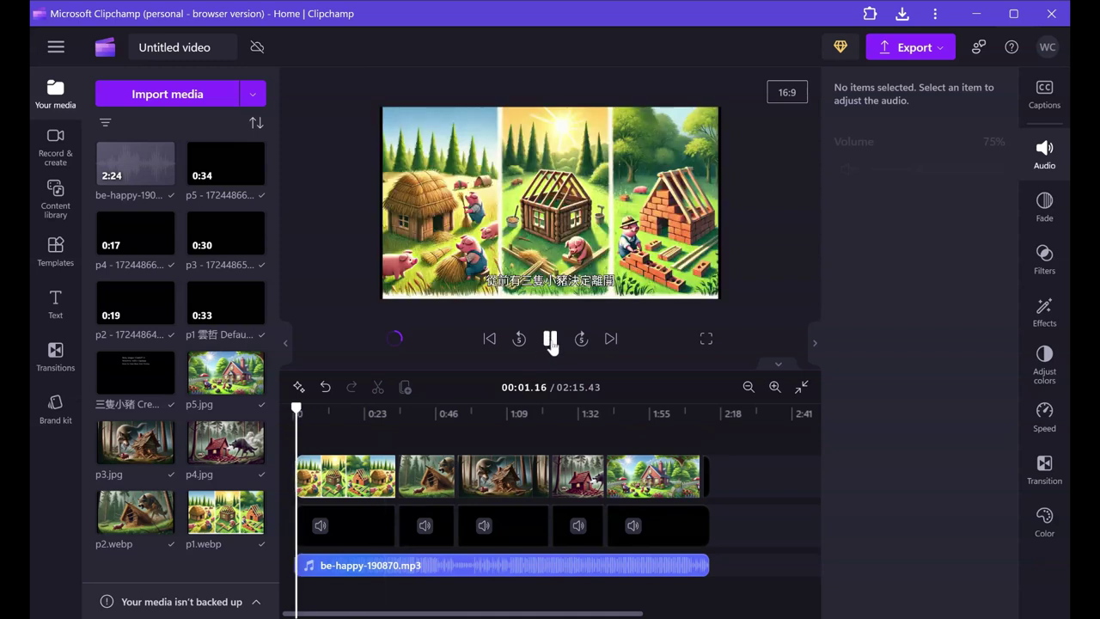
{"action": "left_click", "coordinate": [551, 340]}
{"action": "left_click", "coordinate": [570, 565]}
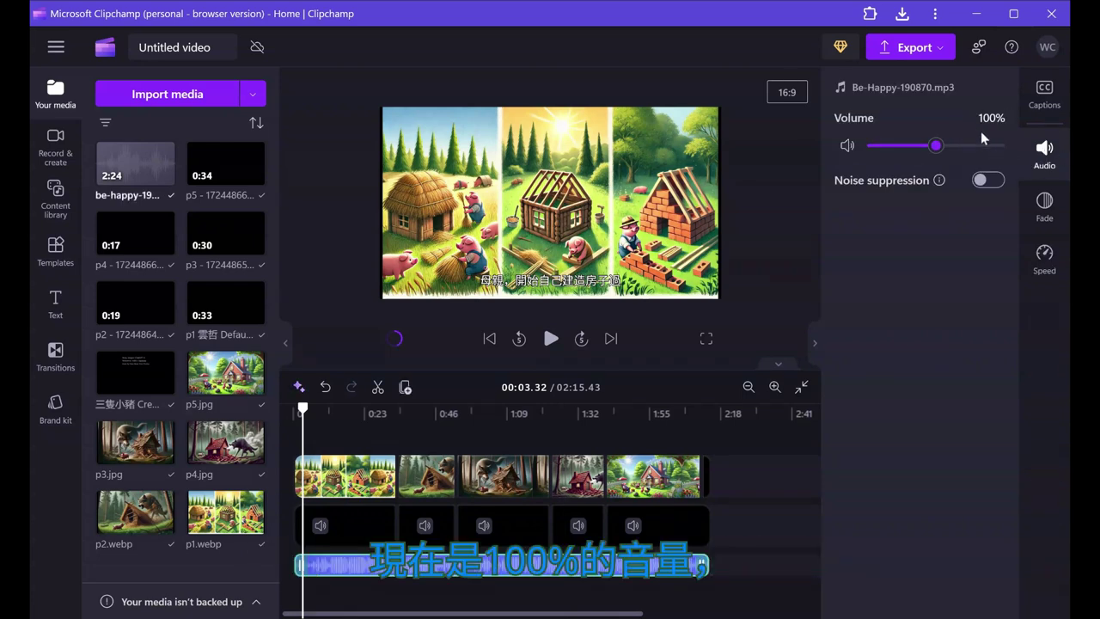
{"action": "left_click_drag", "start_coordinate": [934, 149], "coordinate": [893, 161]}
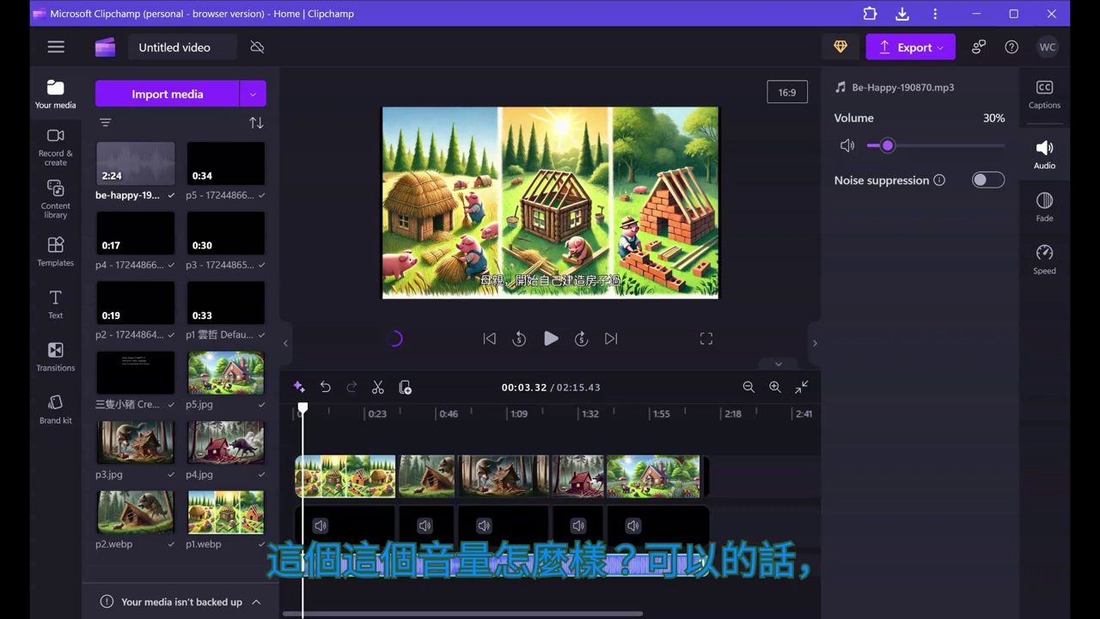
{"action": "key", "text": "Left"}
{"action": "key", "text": "Left"}
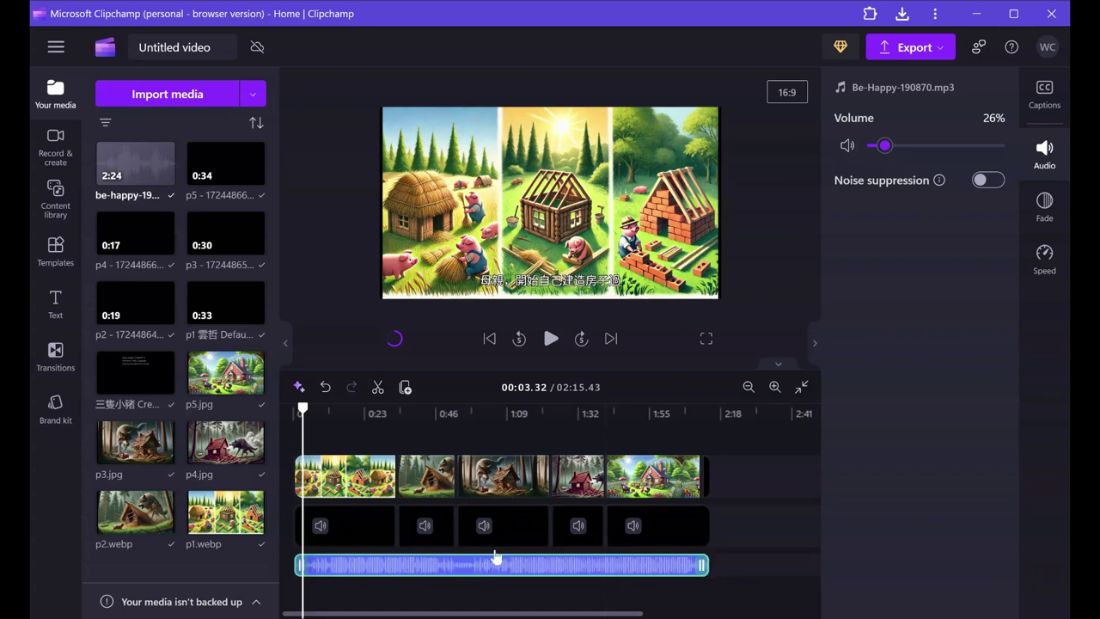
{"action": "left_click", "coordinate": [551, 339]}
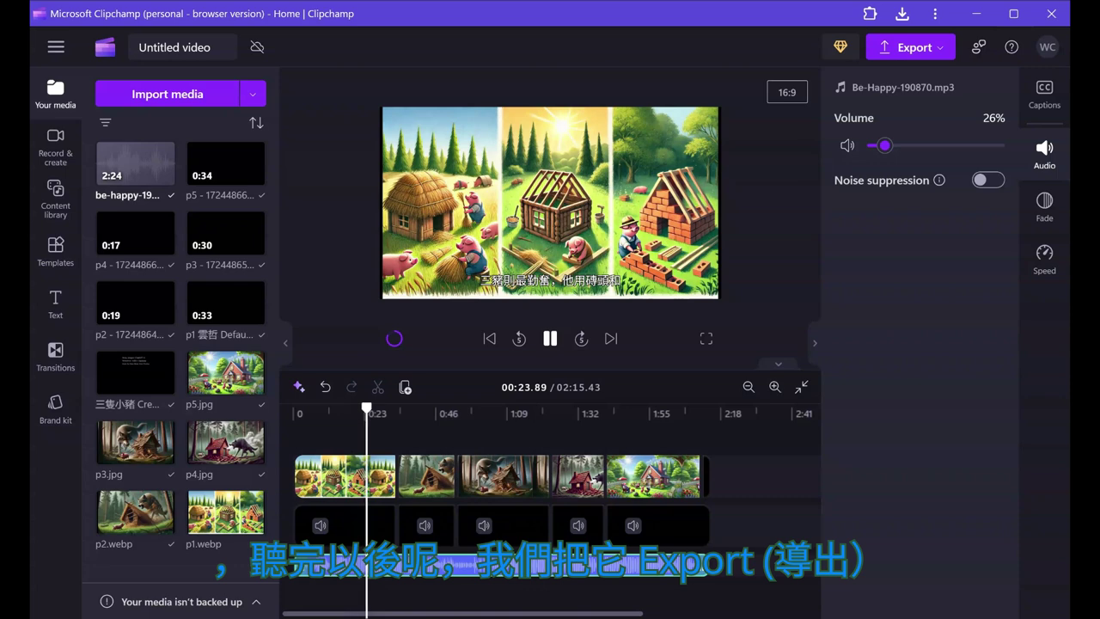
{"action": "left_click", "coordinate": [549, 338]}
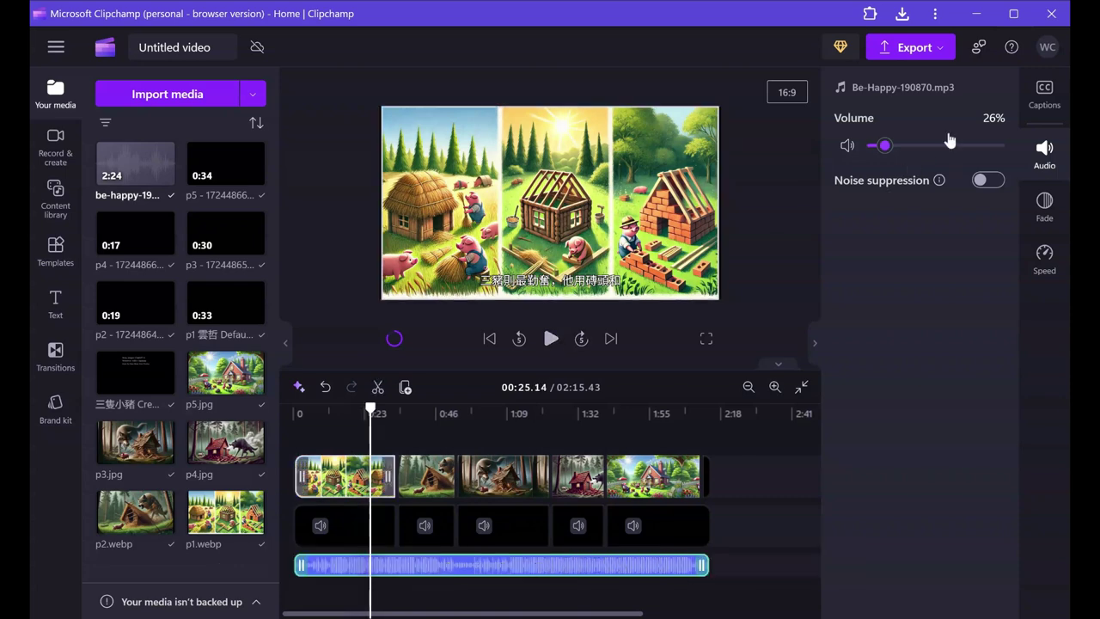
Export the video in 1080p quality
{"action": "left_click", "coordinate": [917, 49]}
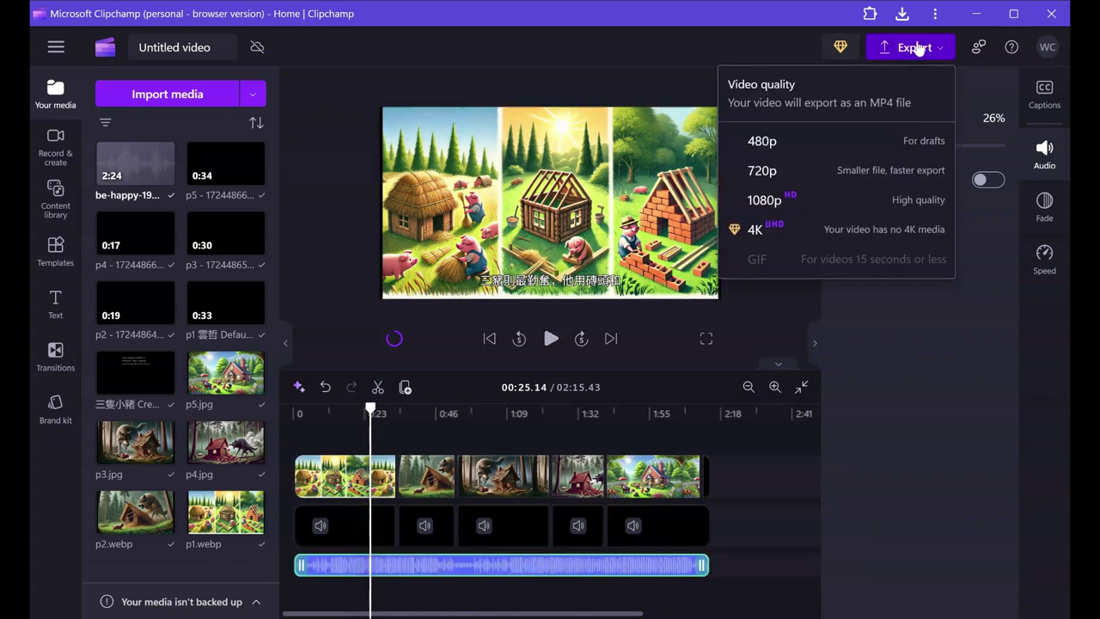
{"action": "left_click", "coordinate": [923, 206]}
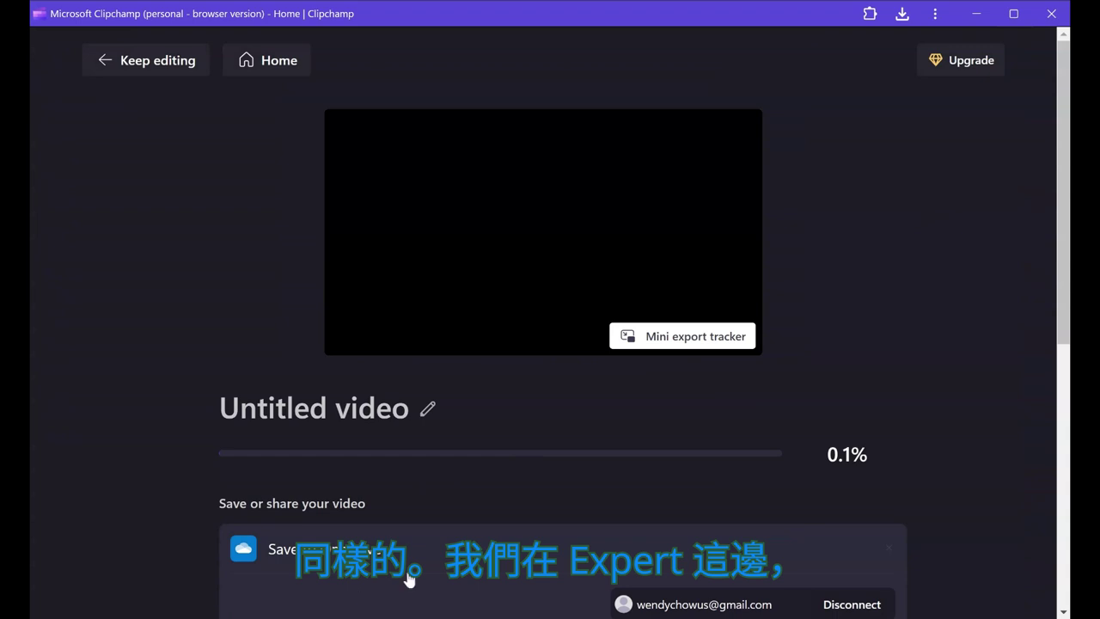
Replace the file name for the OneDrive save with 三隻小豬
{"action": "left_click_drag", "start_coordinate": [1064, 357], "coordinate": [1002, 464]}
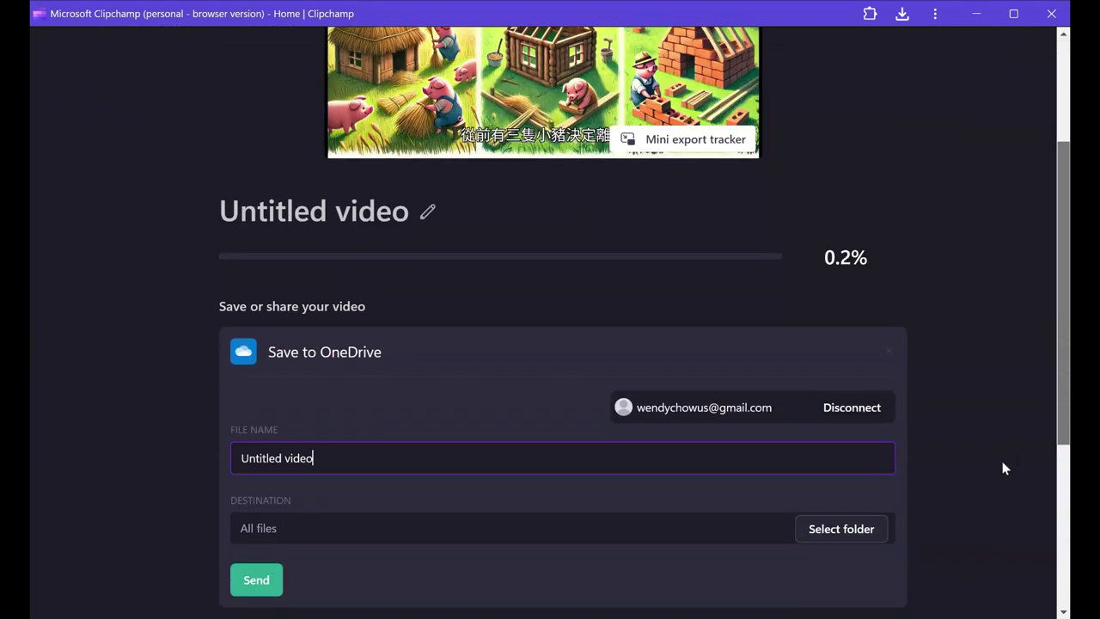
{"action": "key", "text": "BackSpace"}
{"action": "key", "text": "BackSpace"}
{"action": "key", "text": "BackSpace"}
{"action": "key", "text": "BackSpace"}
{"action": "key", "text": "BackSpace"}
{"action": "key", "text": "BackSpace"}
{"action": "key", "text": "BackSpace"}
{"action": "key", "text": "BackSpace"}
{"action": "key", "text": "BackSpace"}
{"action": "key", "text": "BackSpace"}
{"action": "key", "text": "BackSpace"}
{"action": "key", "text": "BackSpace"}
{"action": "key", "text": "BackSpace"}
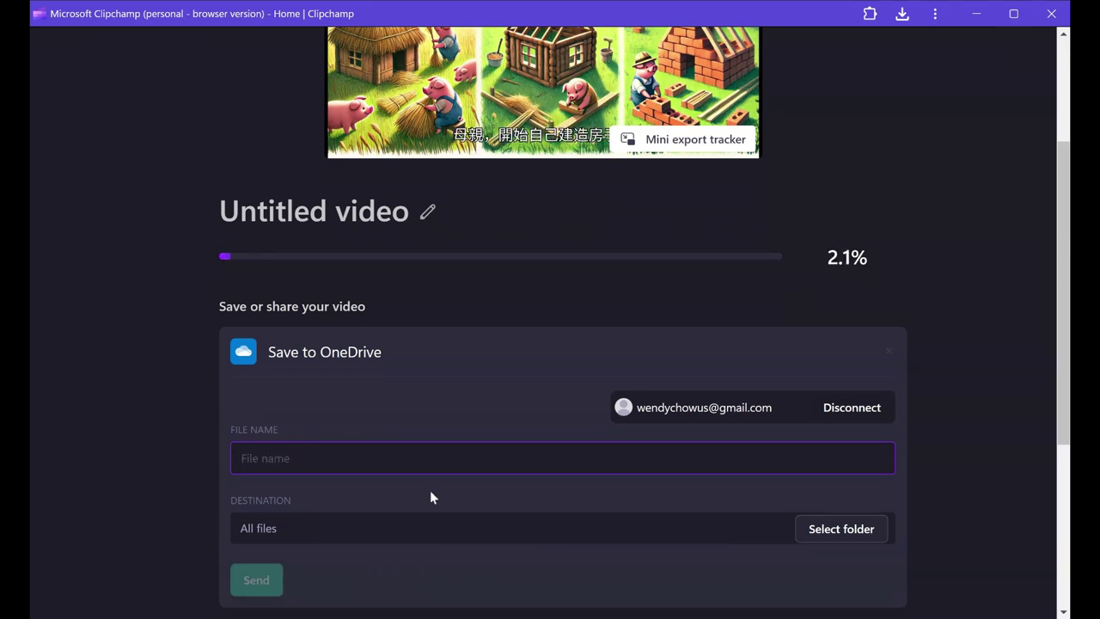
{"action": "type", "text": "san'z"}
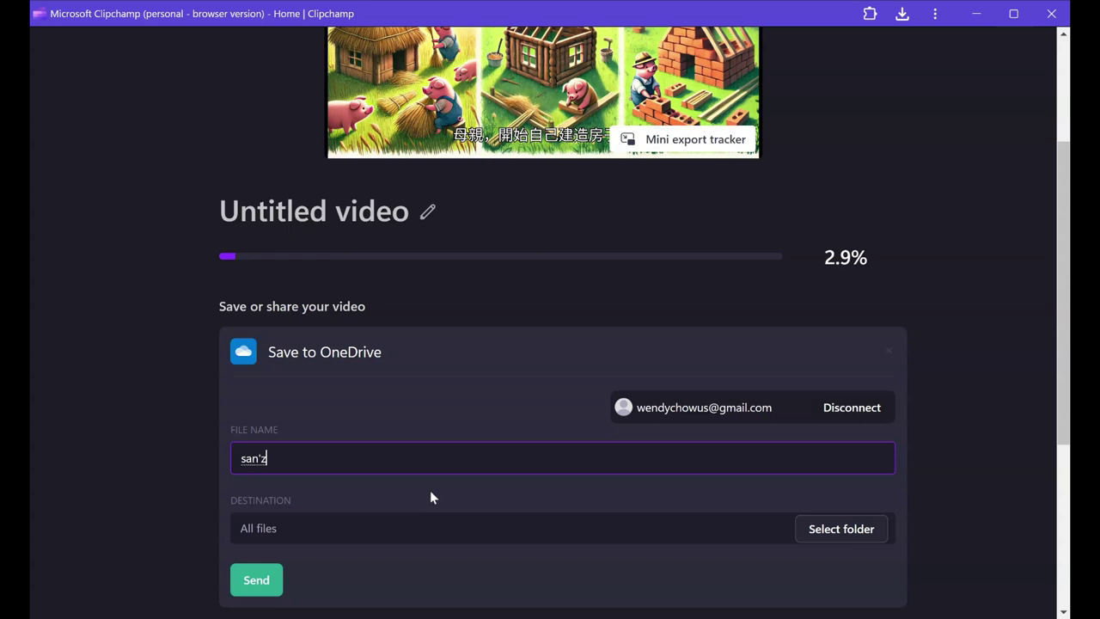
{"action": "type", "text": "hi'xiao'zhu"}
{"action": "key", "text": "space"}
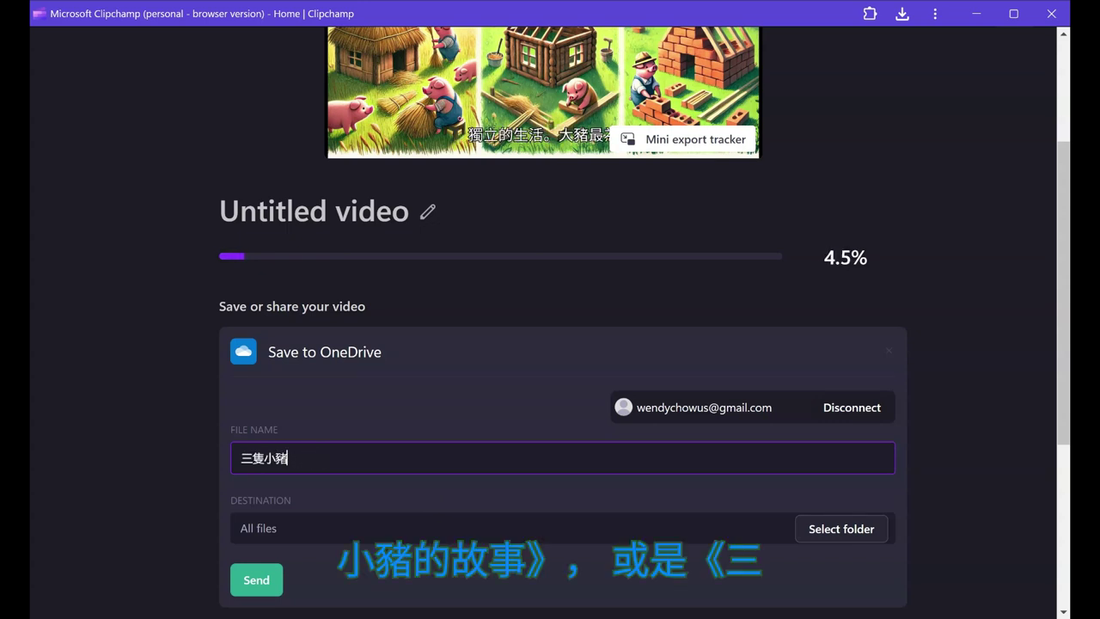
{"action": "type", "text": "de"}
{"action": "key", "text": "space"}
{"action": "type", "text": "gushi"}
{"action": "key", "text": "space"}
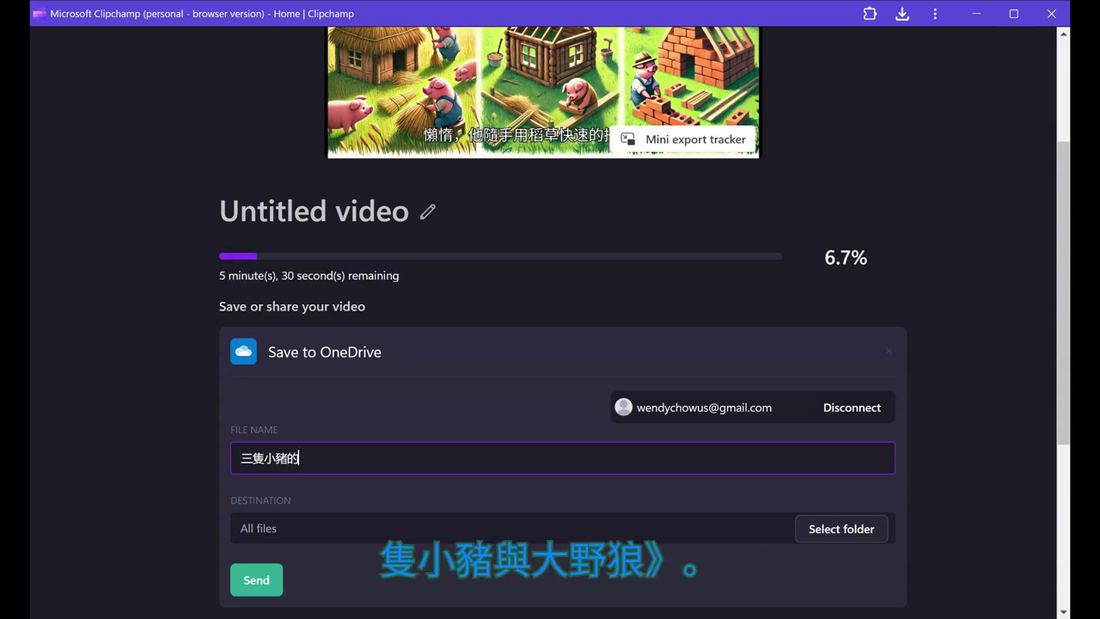
{"action": "key", "text": "BackSpace"}
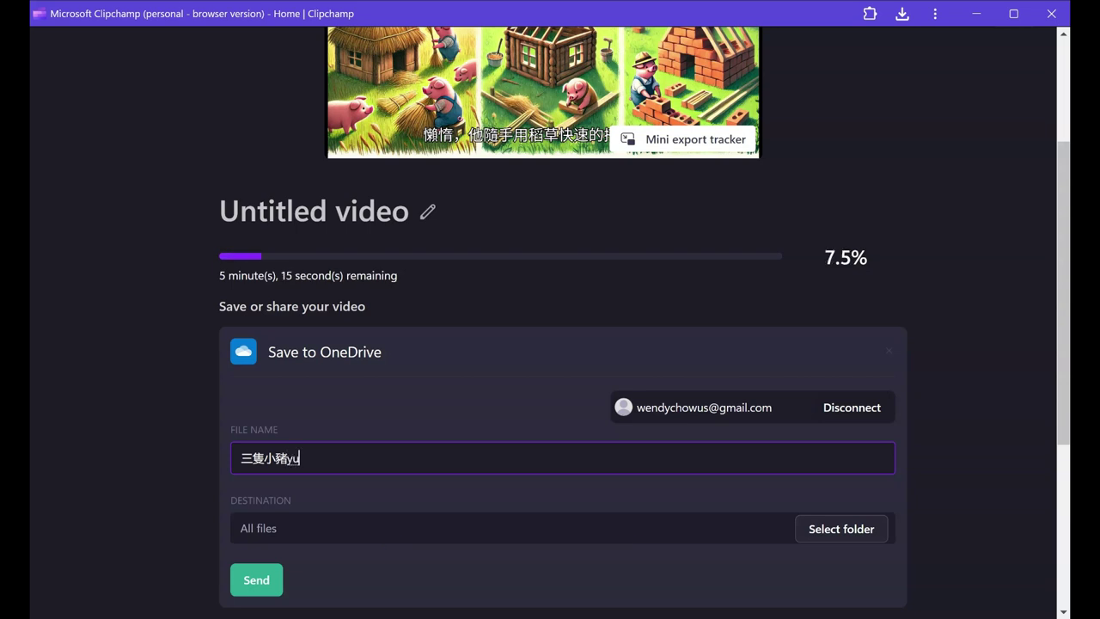
Extend the OneDrive file name to 三隻小豬與大野狼
{"action": "type", "text": "與da'ye'lang"}
{"action": "key", "text": "space"}
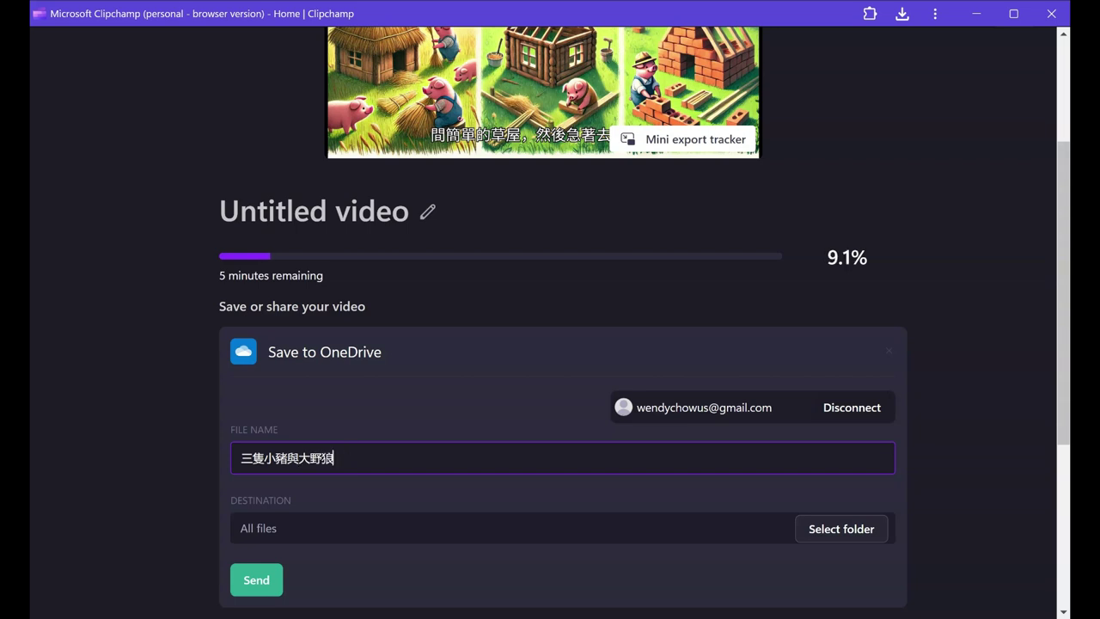
Set the OneDrive destination to the 語音 folder under Desktop, 0 VIDEOS - 教學影片, 三隻小豬與大野狼, and send the video there
{"action": "left_click", "coordinate": [839, 529]}
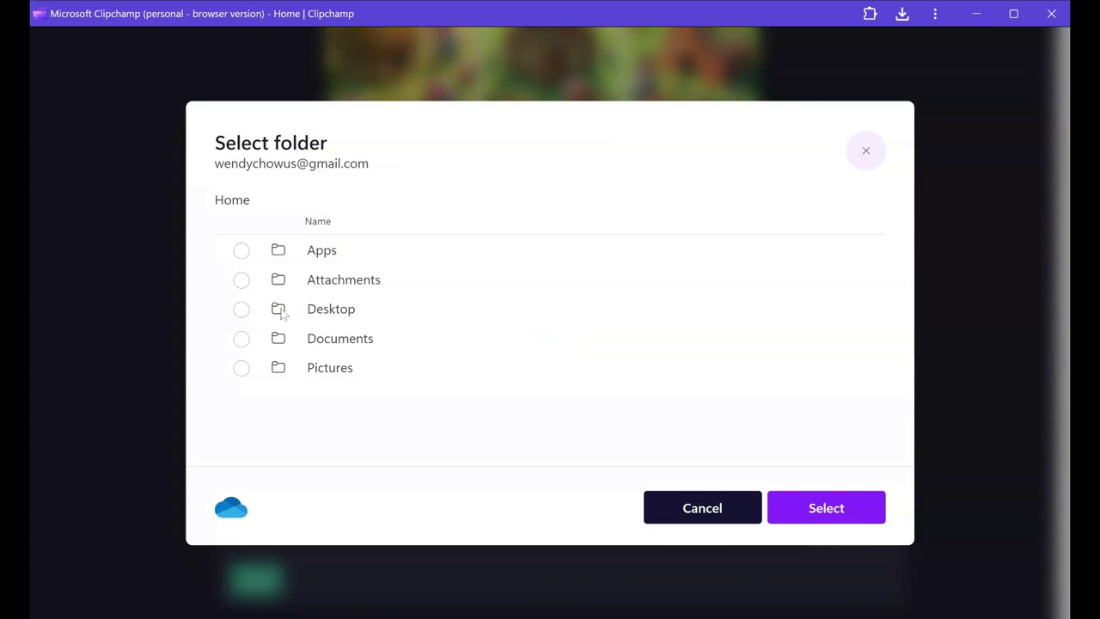
{"action": "left_click", "coordinate": [281, 311]}
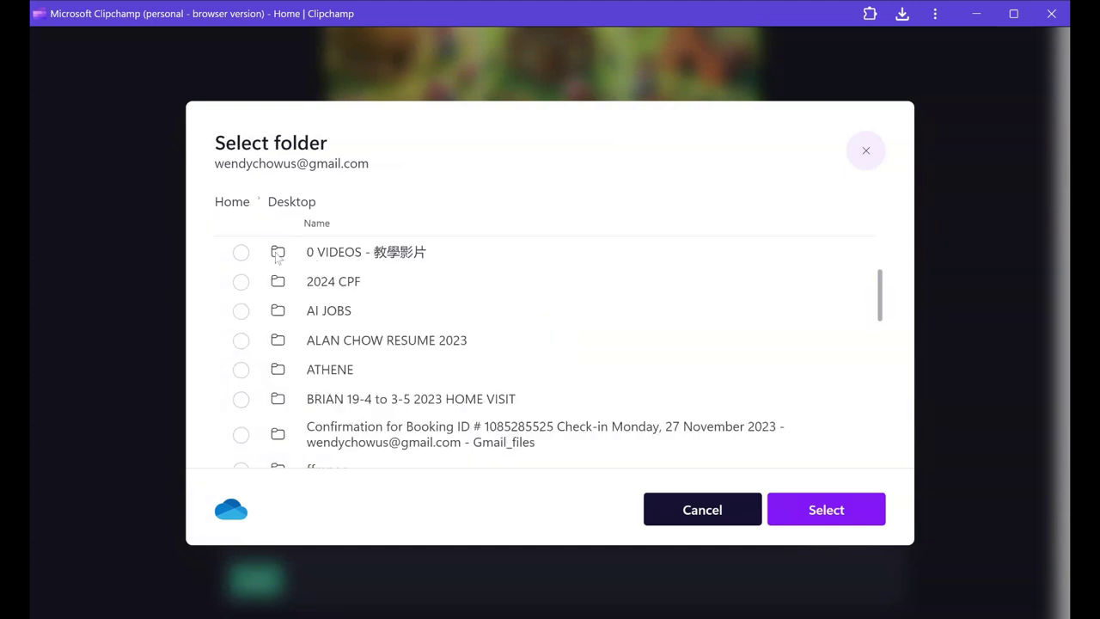
{"action": "left_click", "coordinate": [275, 254]}
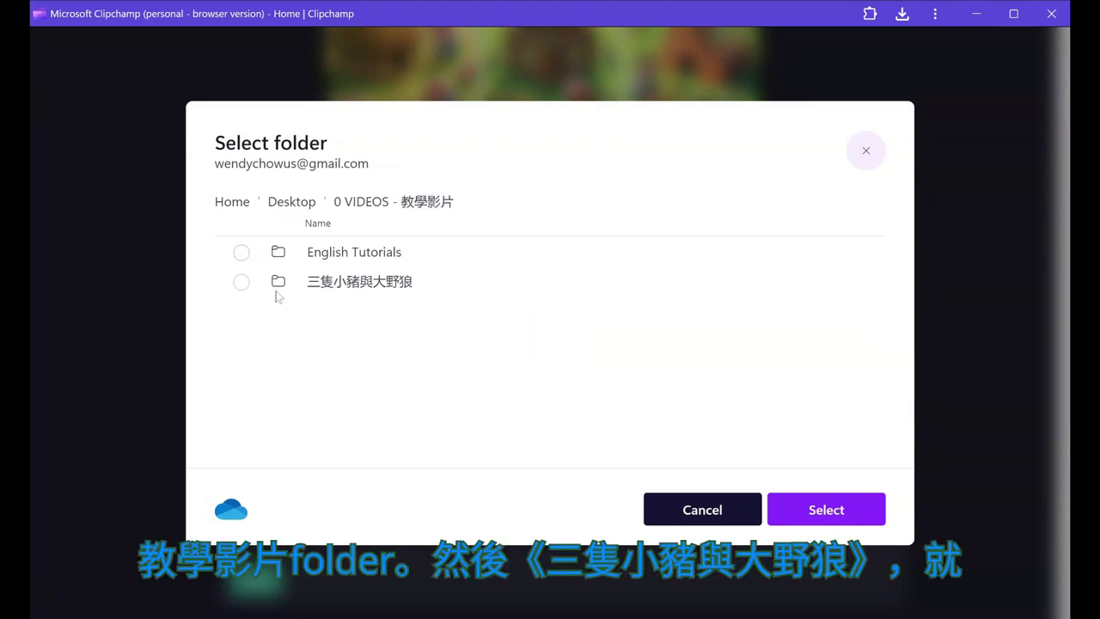
{"action": "left_click", "coordinate": [278, 285]}
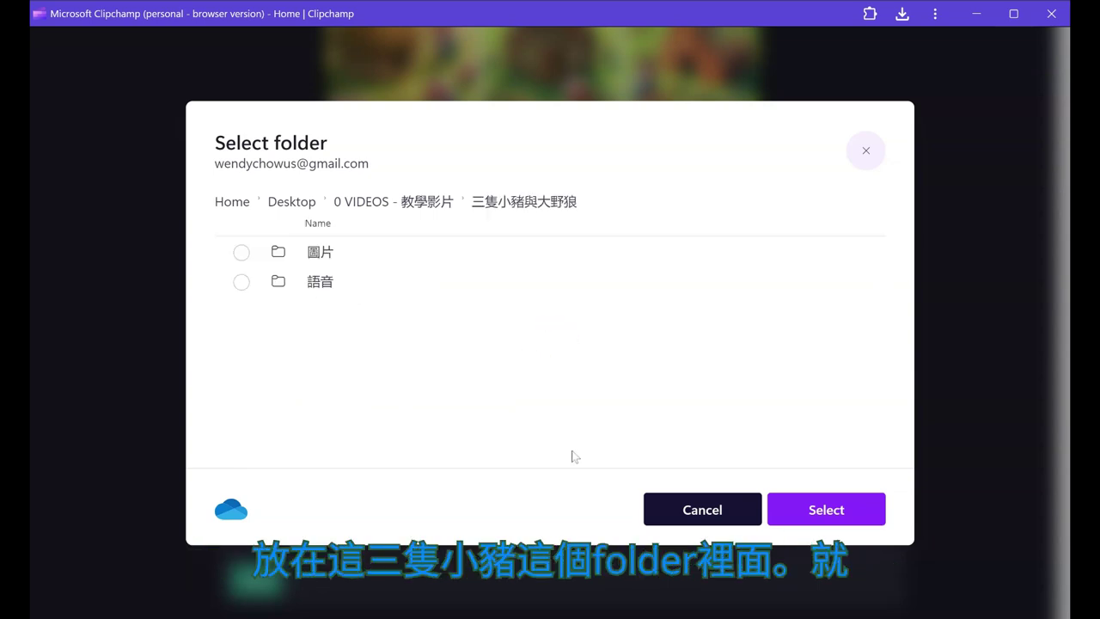
{"action": "left_click", "coordinate": [828, 510]}
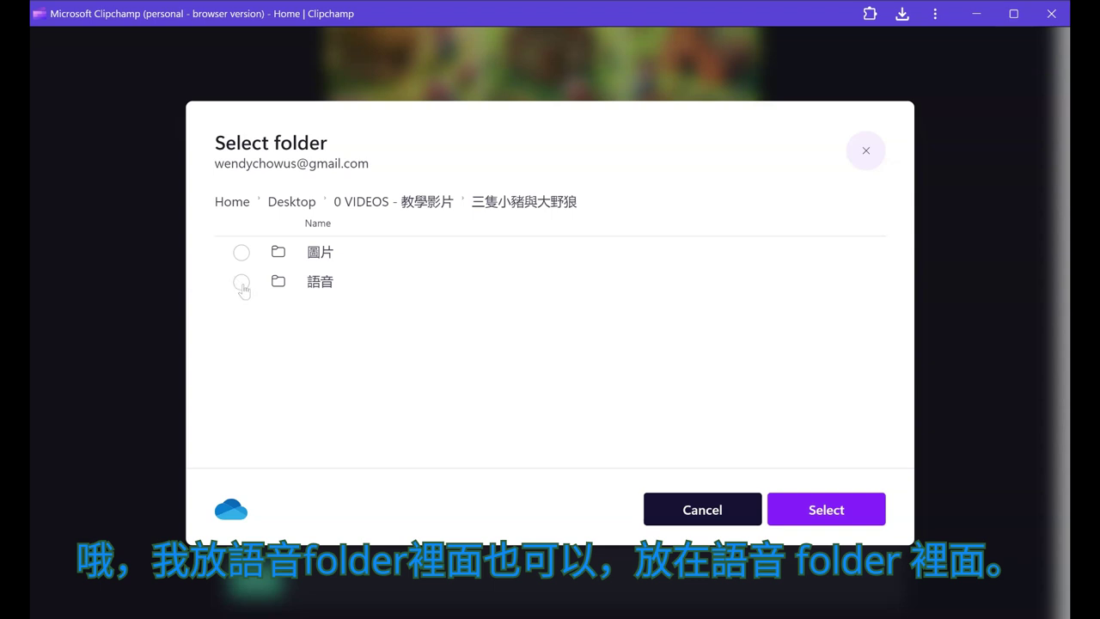
{"action": "left_click", "coordinate": [834, 513]}
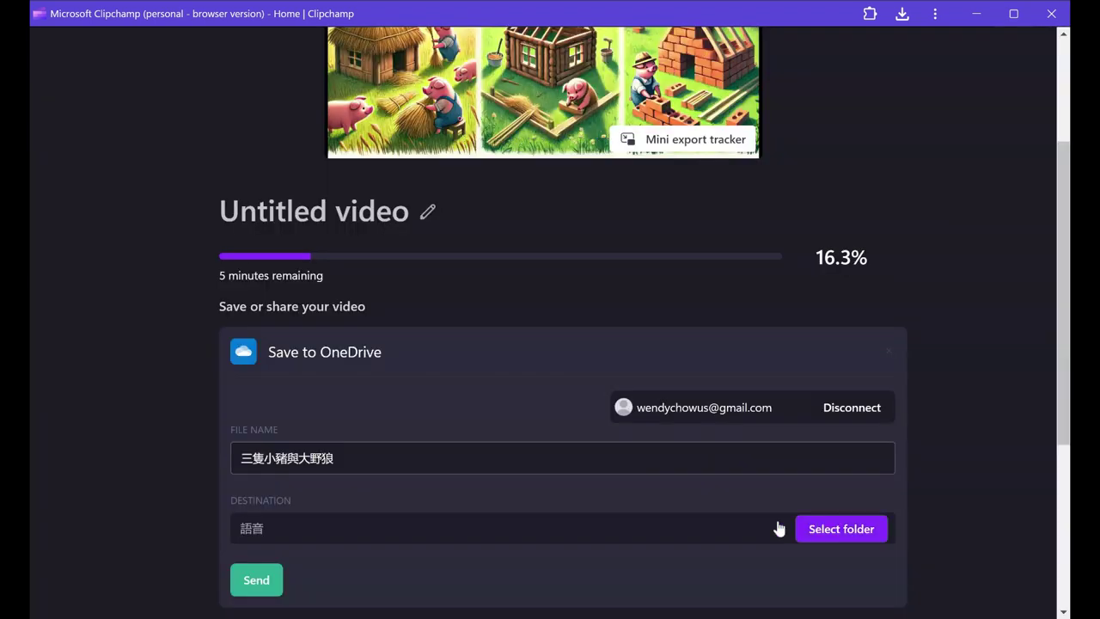
{"action": "left_click", "coordinate": [256, 581]}
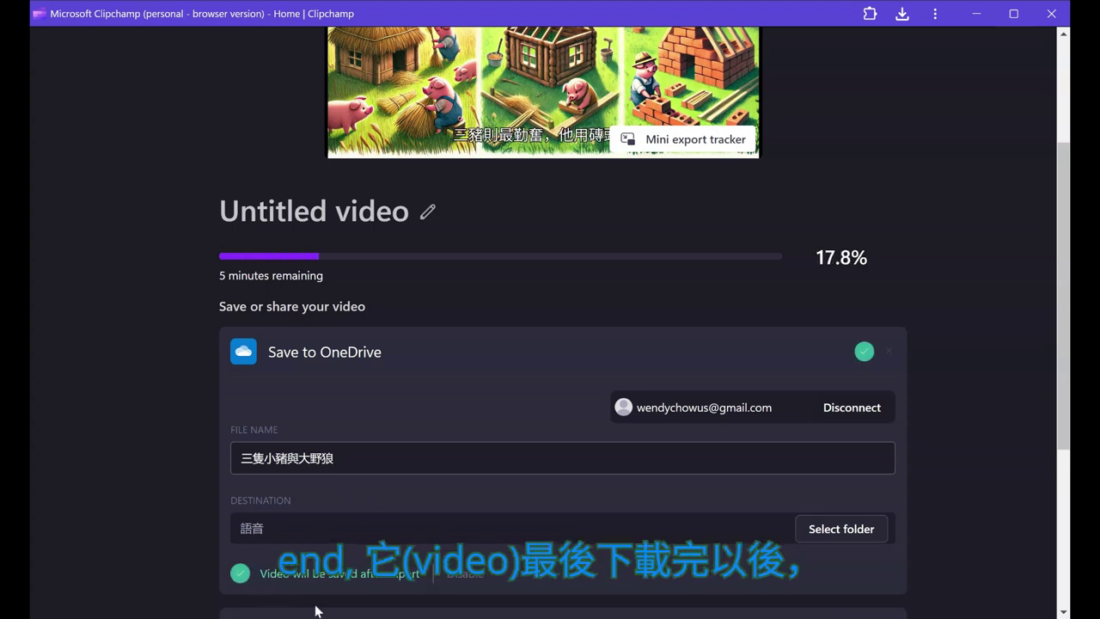